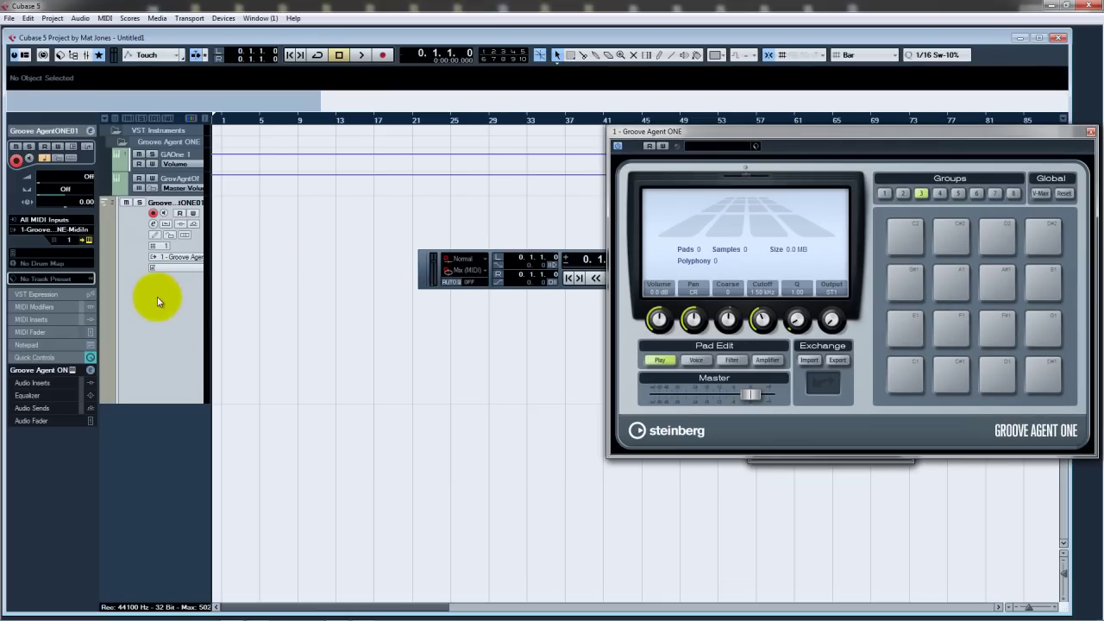
Step: Open the Drum Map dropdown, still set to No Drum Map, in the Groove Agent ONE track Inspector
click(35, 266)
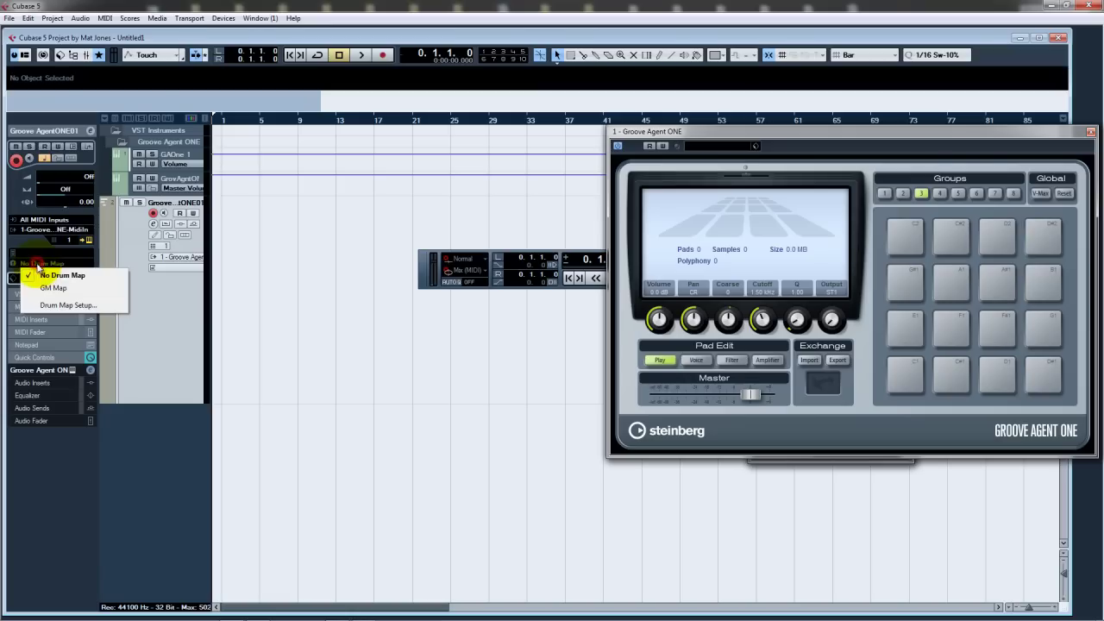
Step: In Drum Map Setup, create a new drum map named 'our drum map'
click(71, 306)
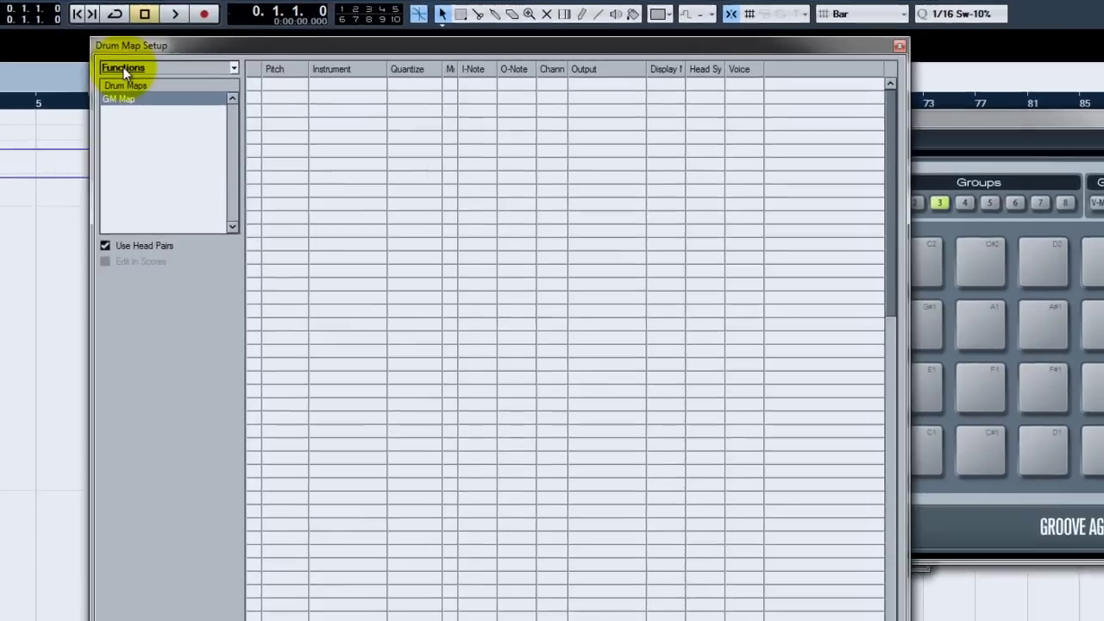
click(324, 95)
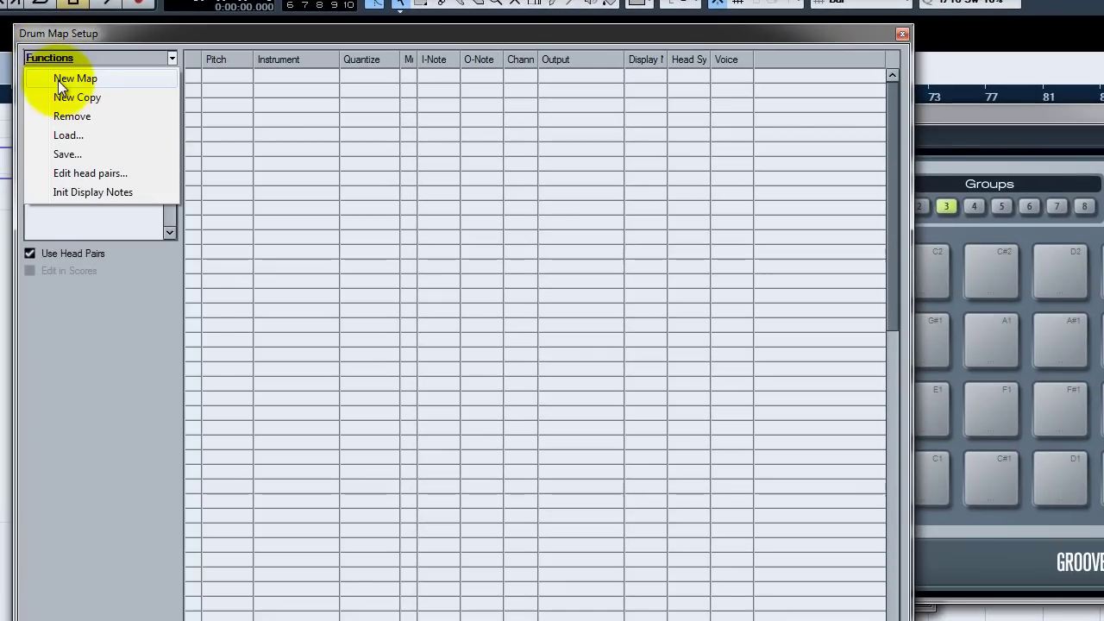
click(59, 79)
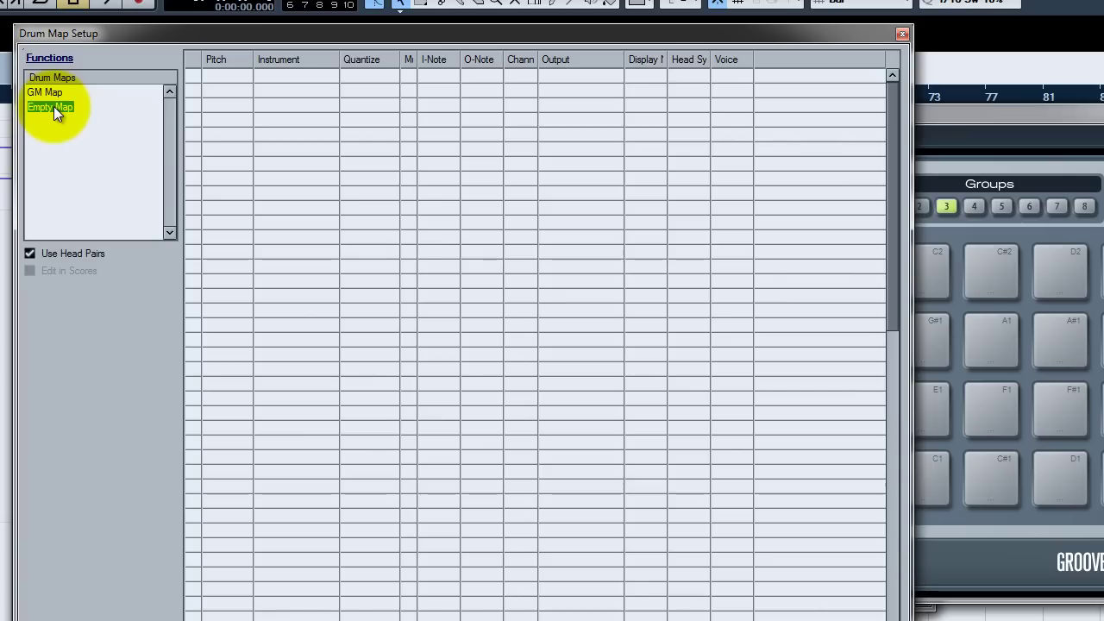
text(dr)
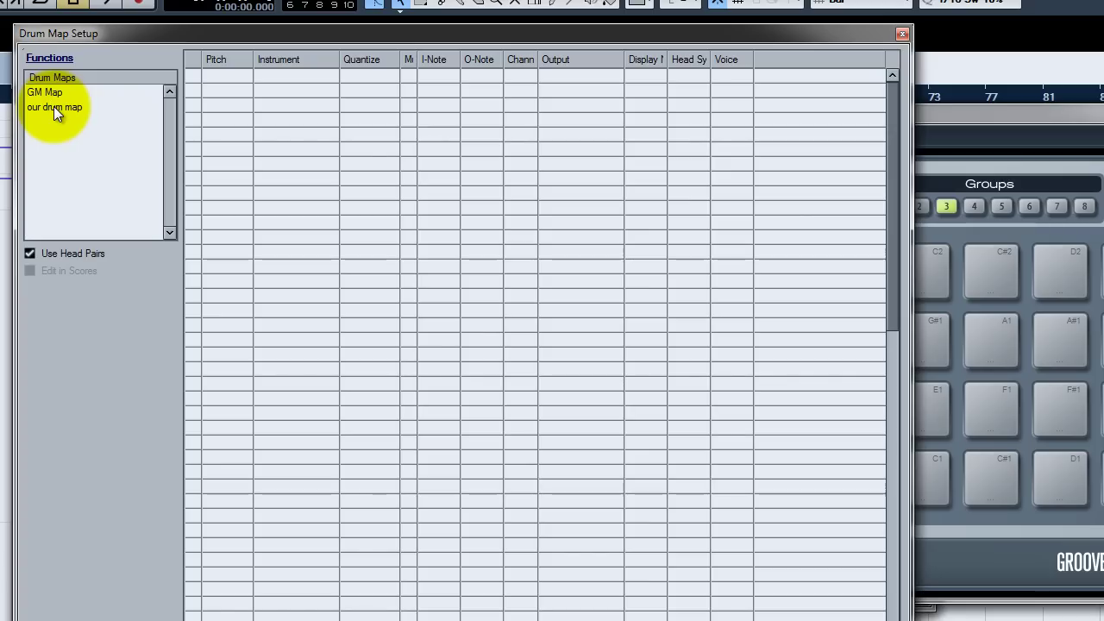
text(um map)
key(Return)
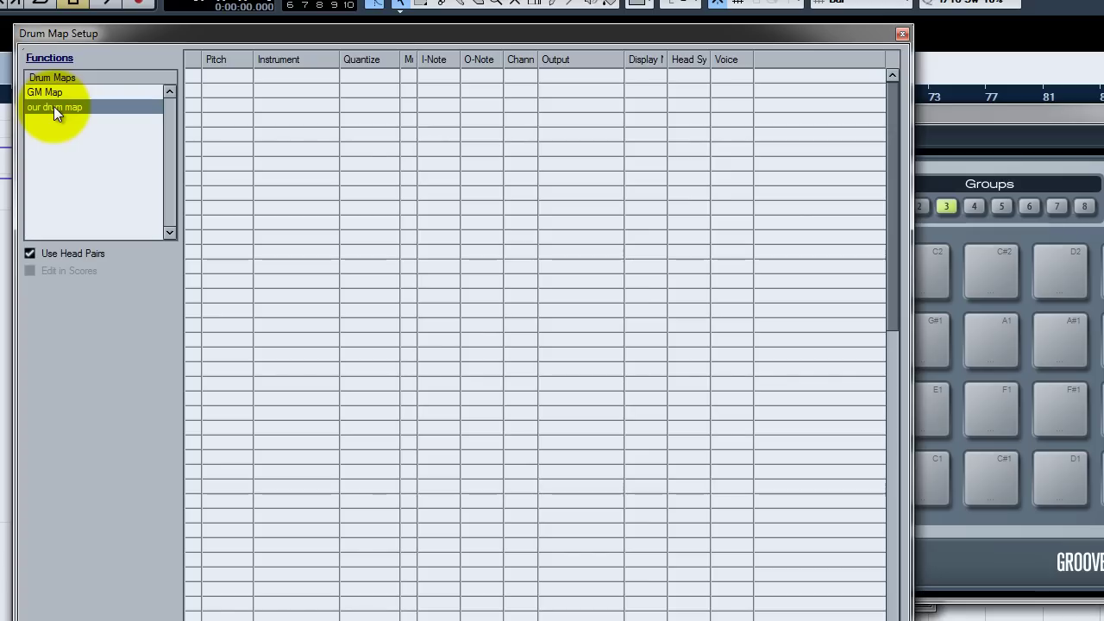
Step: Save 'our drum map' as a .drm file
click(55, 55)
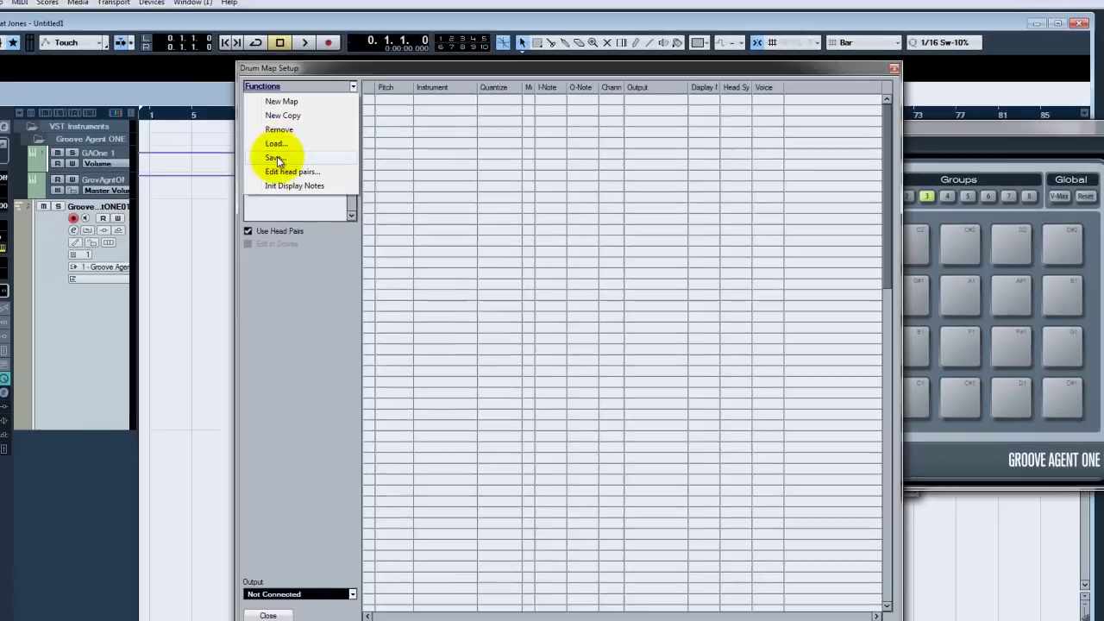
click(60, 156)
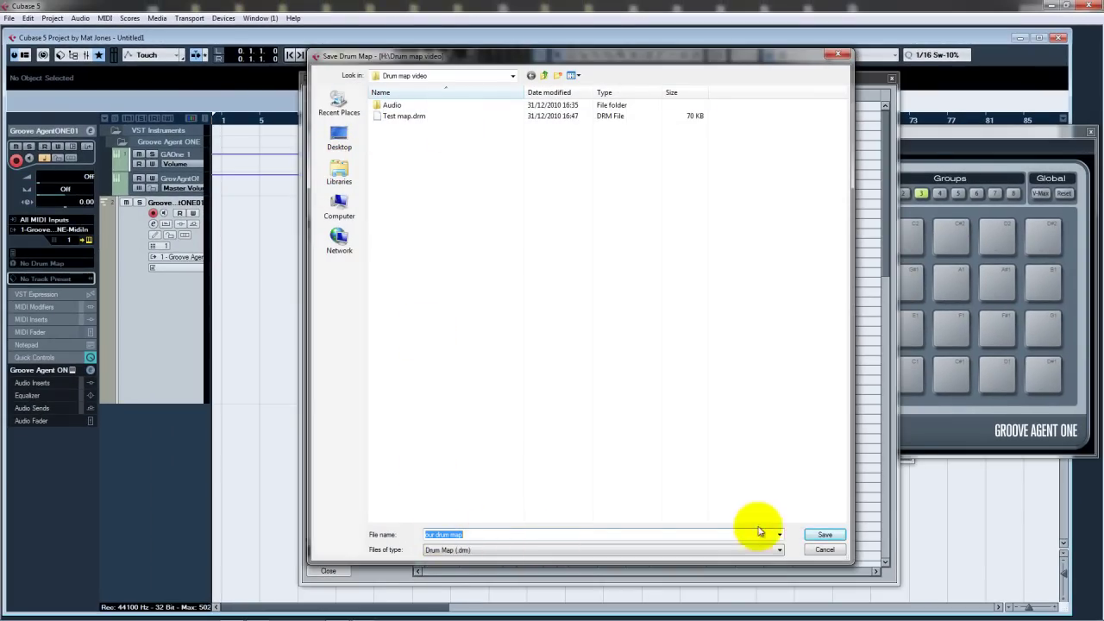
click(820, 535)
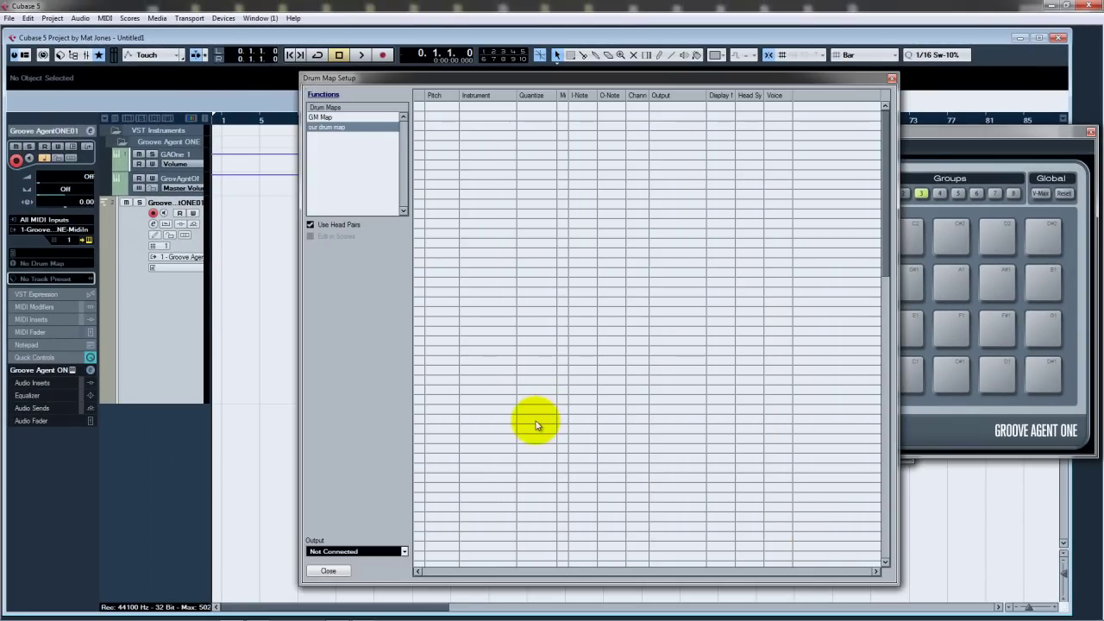
Step: Close Drum Map Setup and select 'our drum map' as the Groove Agent ONE track's drum map
click(892, 77)
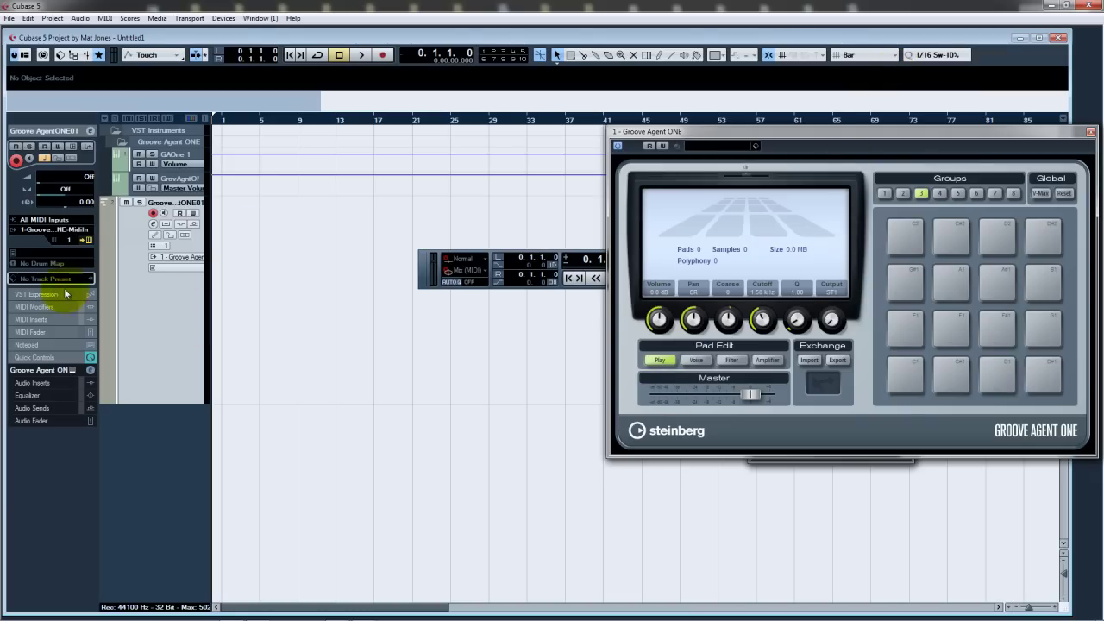
click(45, 263)
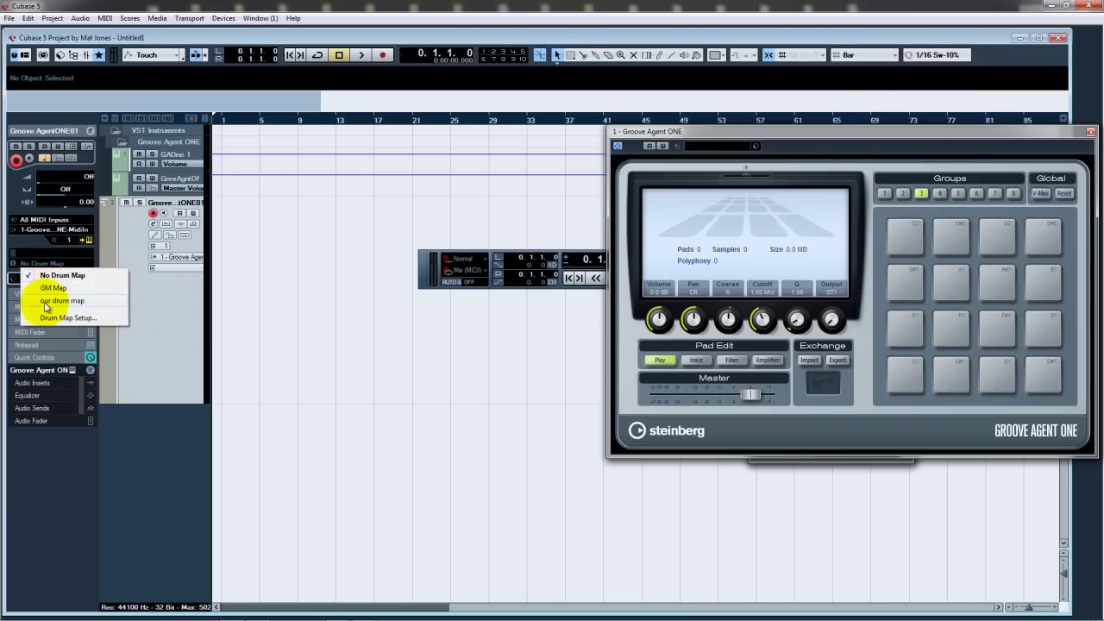
click(52, 301)
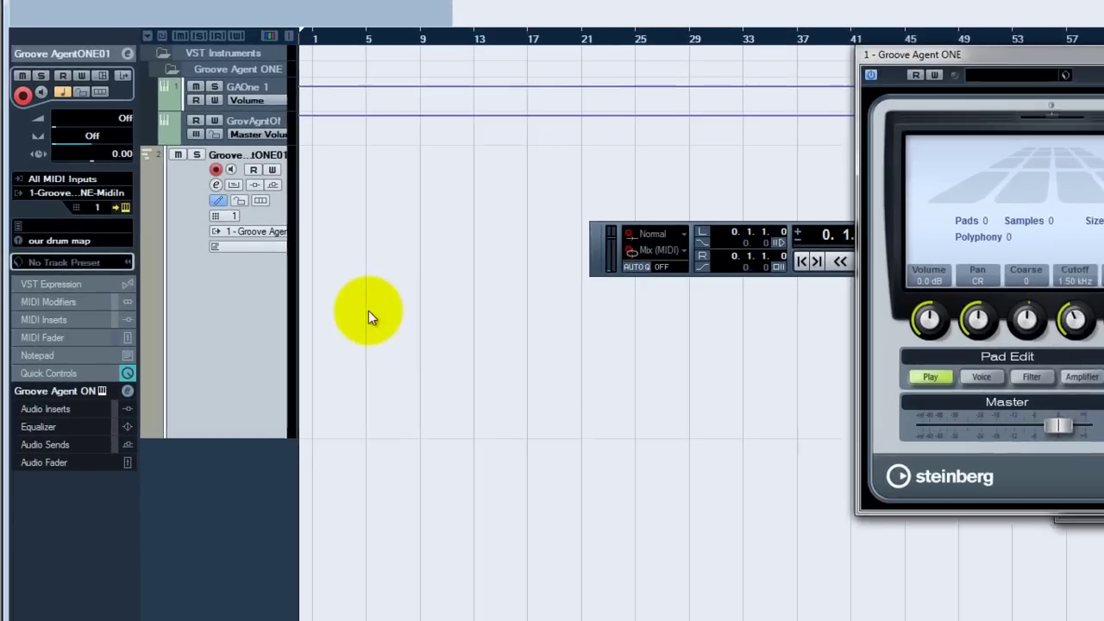
Step: Draw a one-bar MIDI part at bar 1 on the Groove Agent track with the Pencil tool
right_click(261, 312)
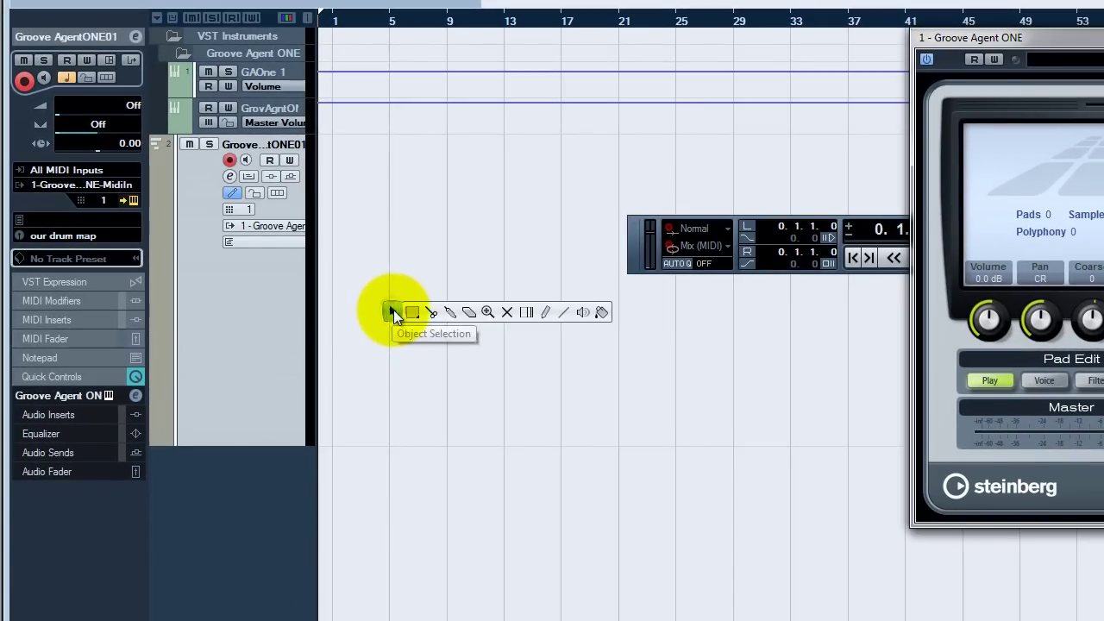
click(546, 312)
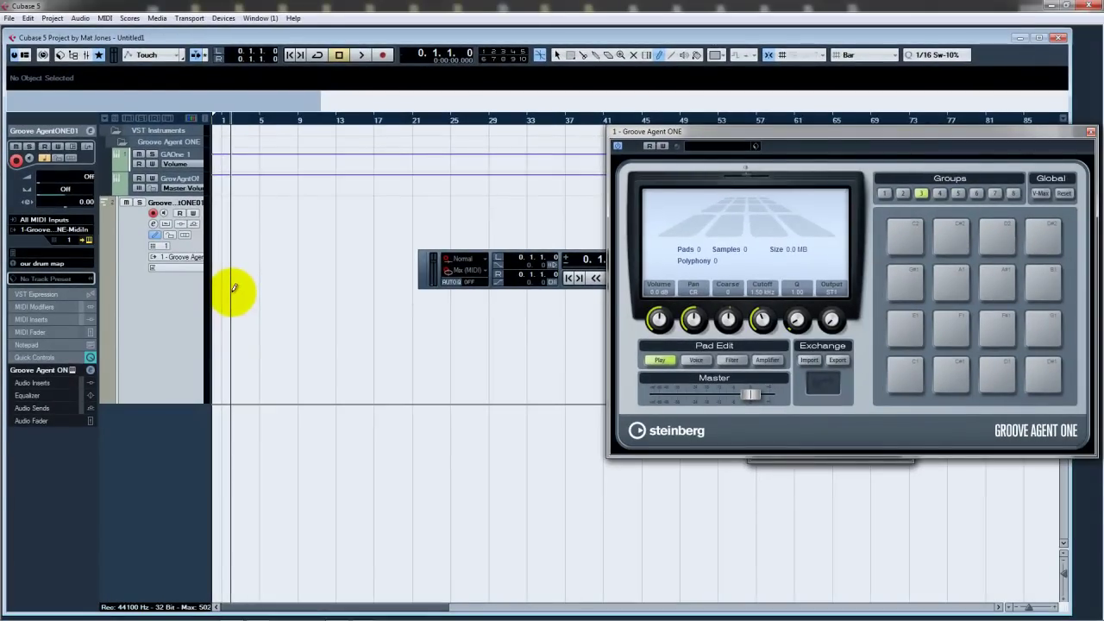
click(232, 287)
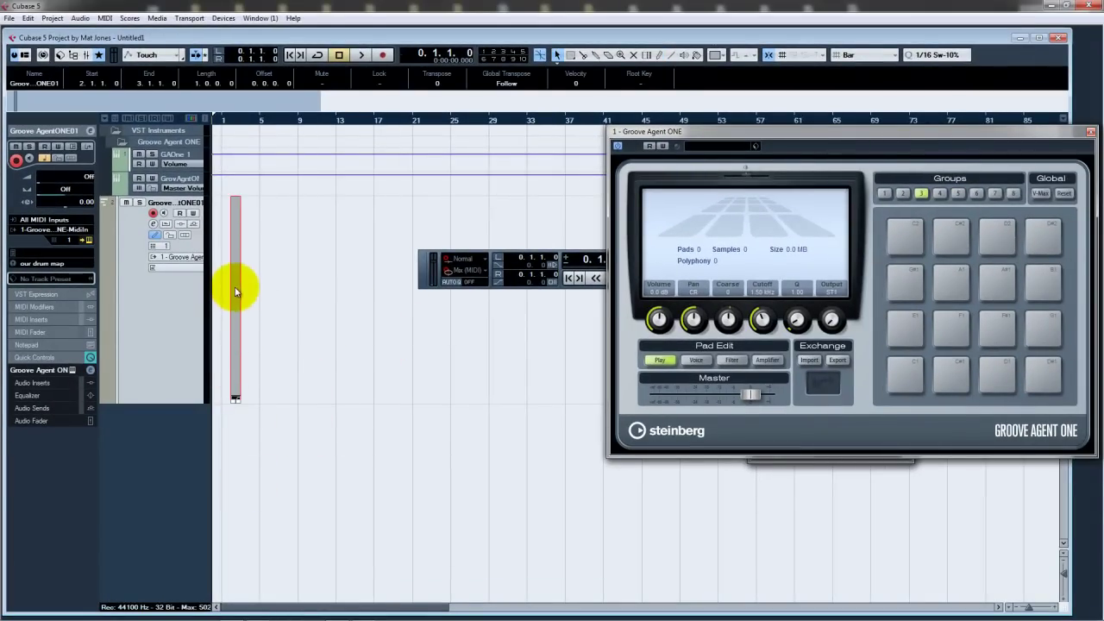
click(104, 18)
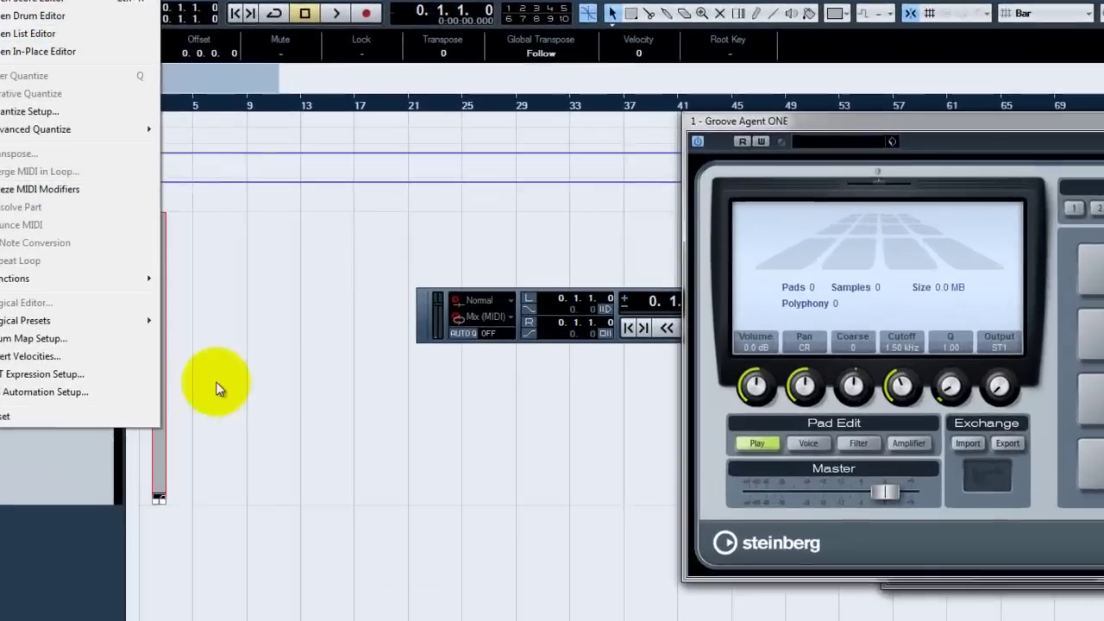
click(263, 361)
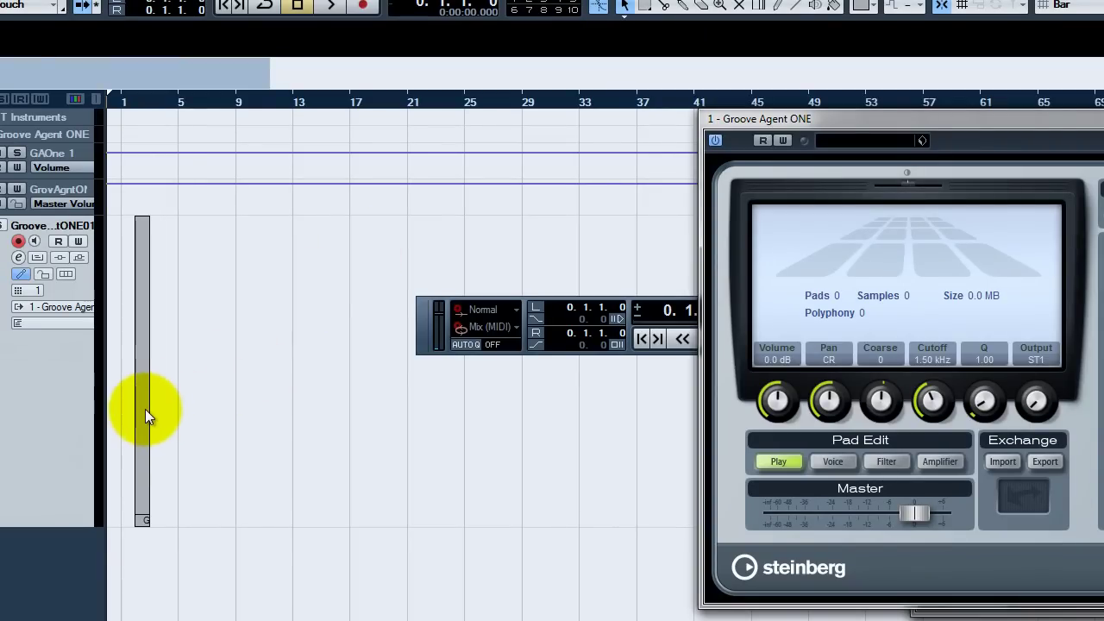
Step: Open the part in the Drum Editor and position the window to show its pitch list
double_click(145, 408)
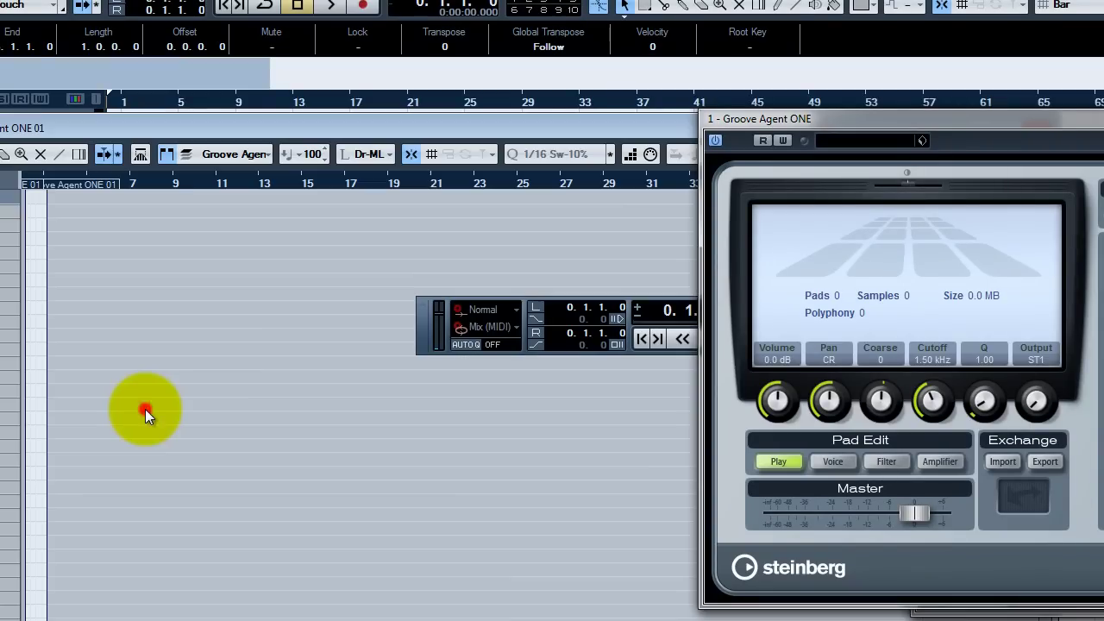
drag(344, 130, 385, 49)
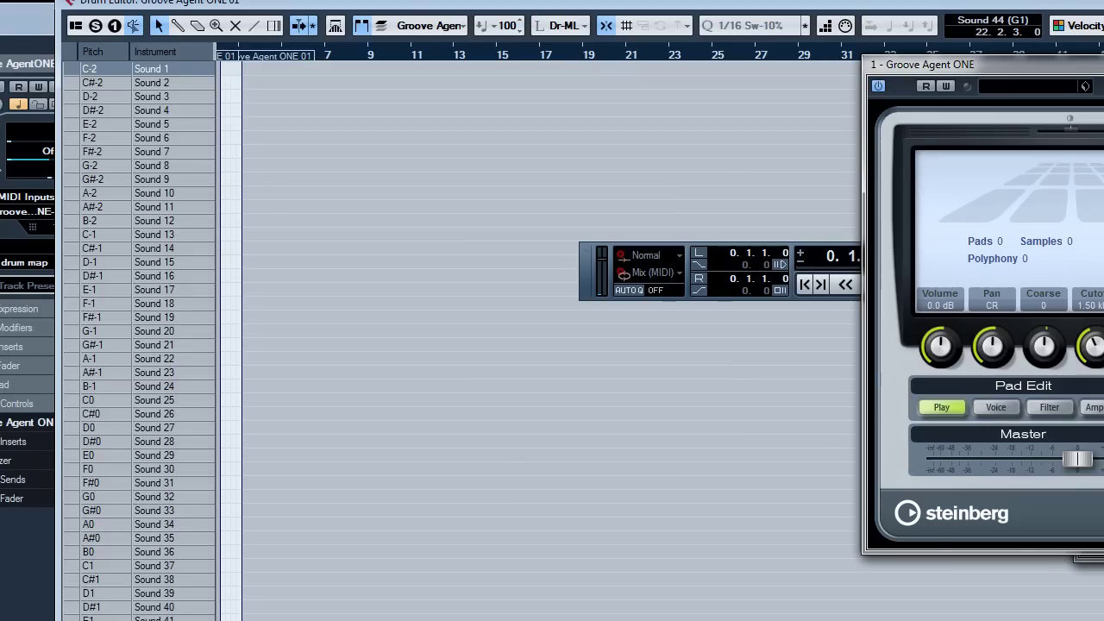
drag(218, 4, 516, 495)
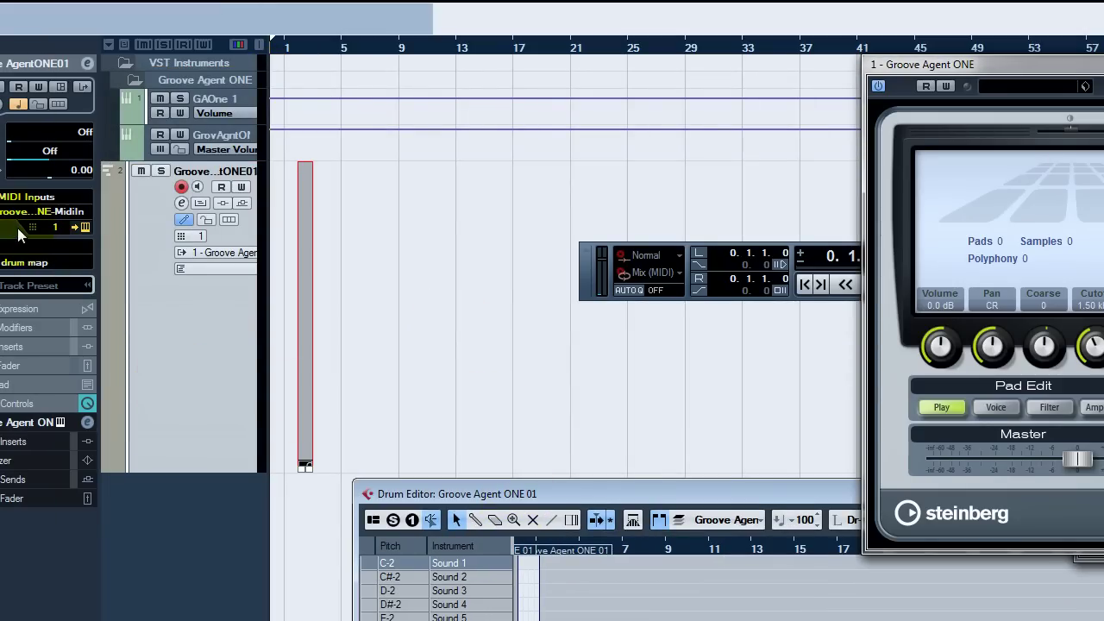
click(347, 400)
drag(673, 502, 388, 0)
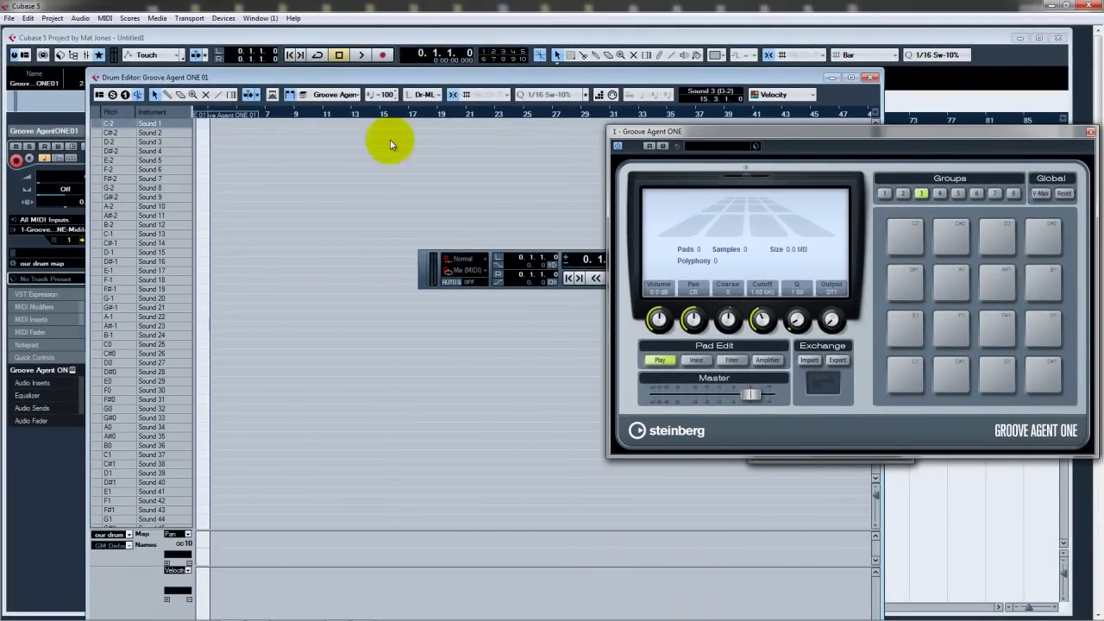
Step: Open the MediaBay, enlarge it, and filter the results to Kick Drum files
click(157, 18)
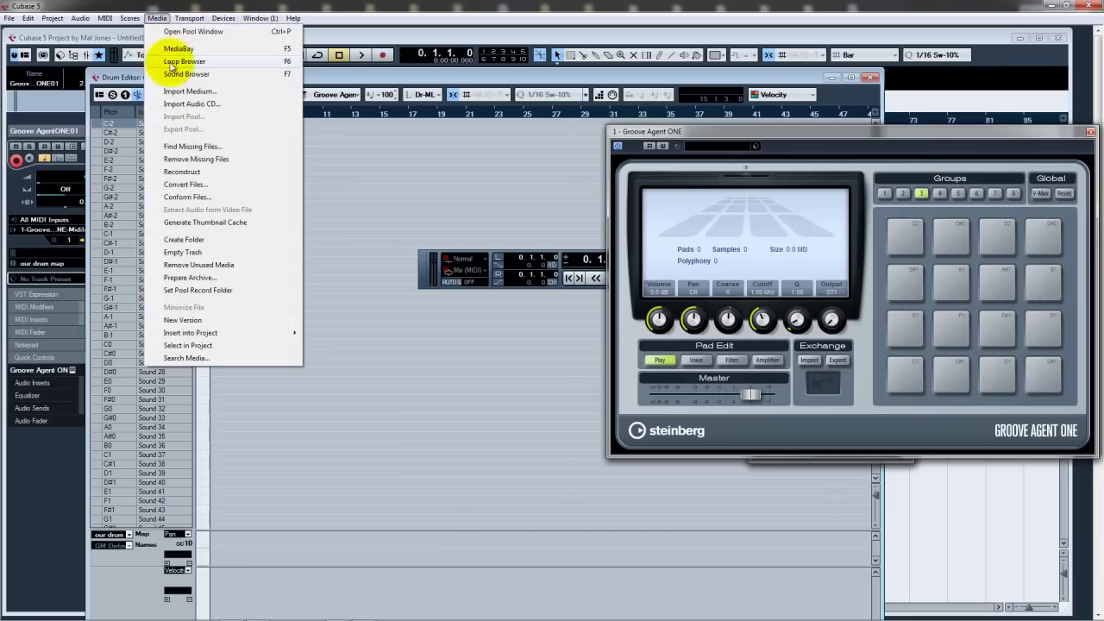
click(170, 48)
drag(275, 451, 413, 188)
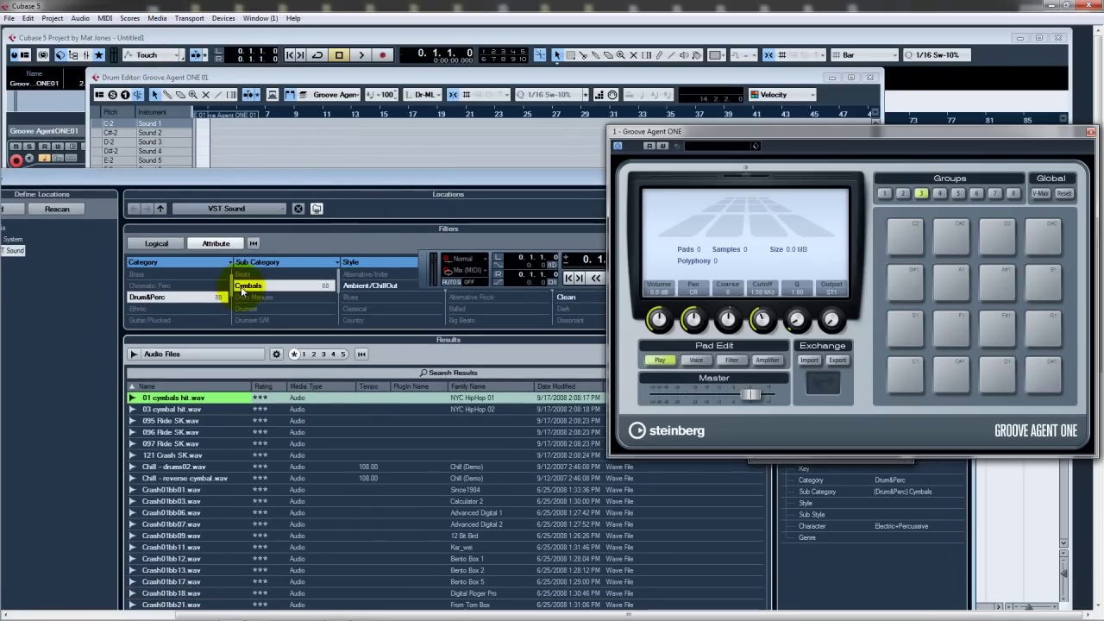
click(244, 286)
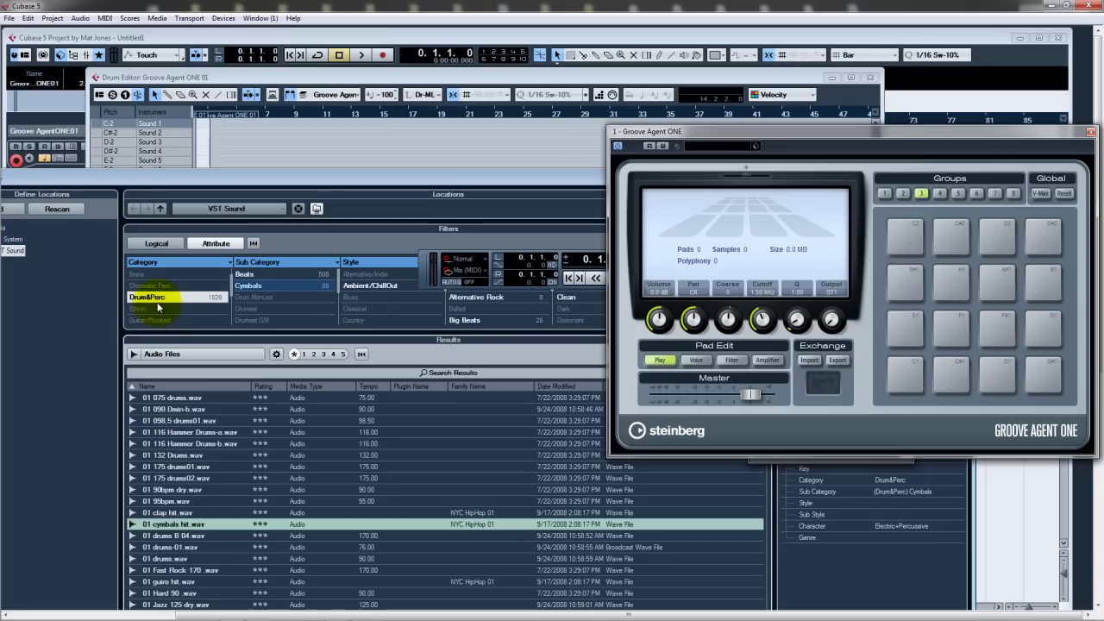
scroll(276, 308, down, 1)
scroll(276, 307, down, 1)
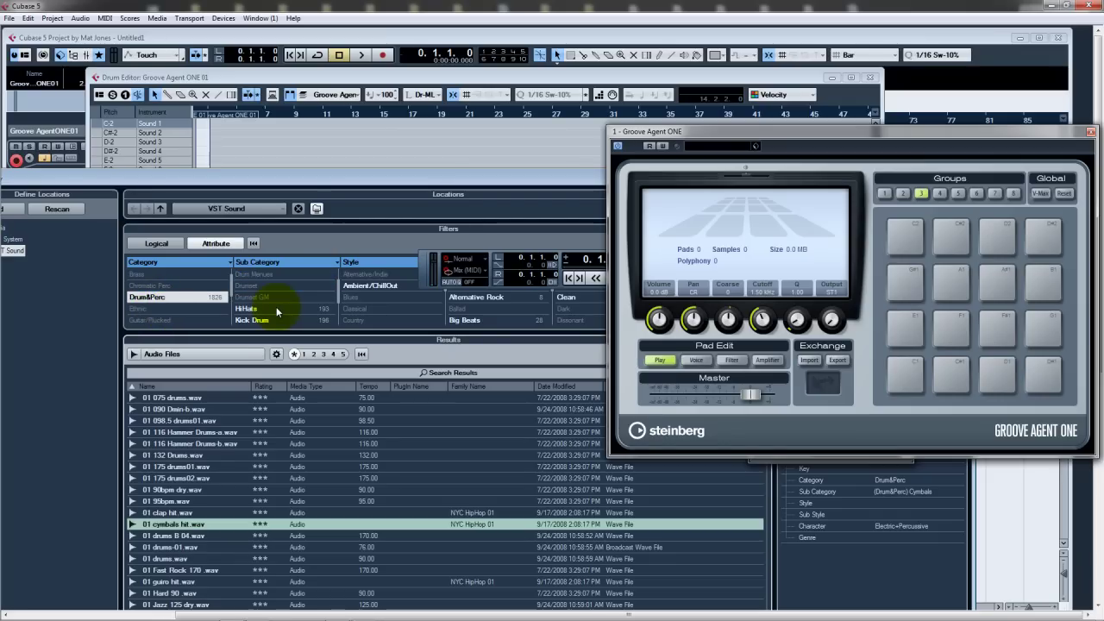
click(253, 320)
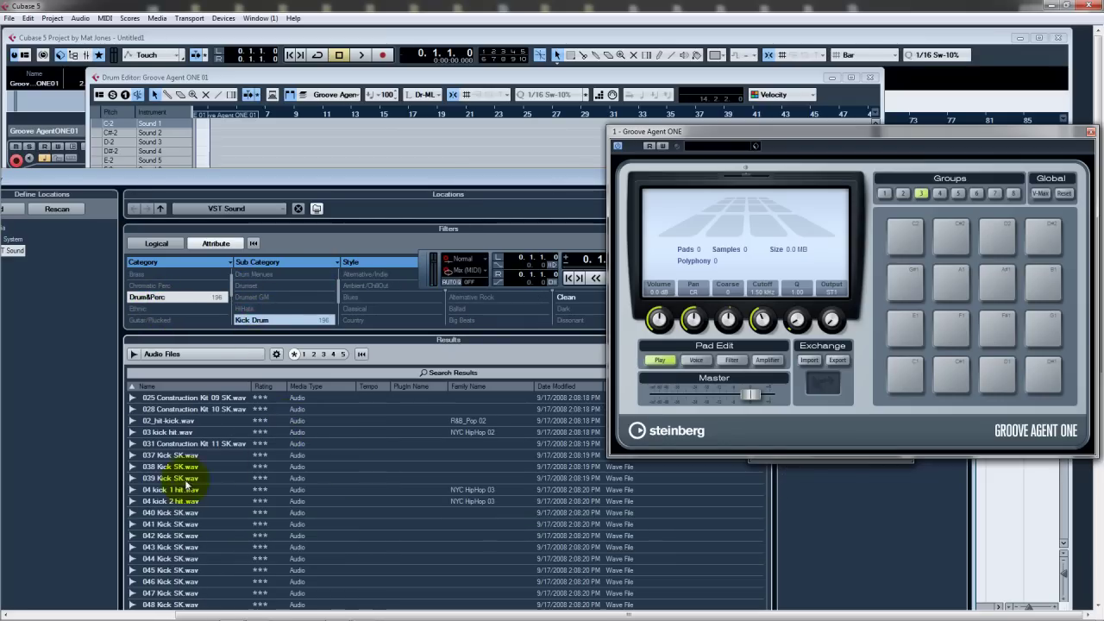
Step: Audition kick samples and load 03 kick hit.wav onto Groove Agent ONE's C2 pad
click(159, 399)
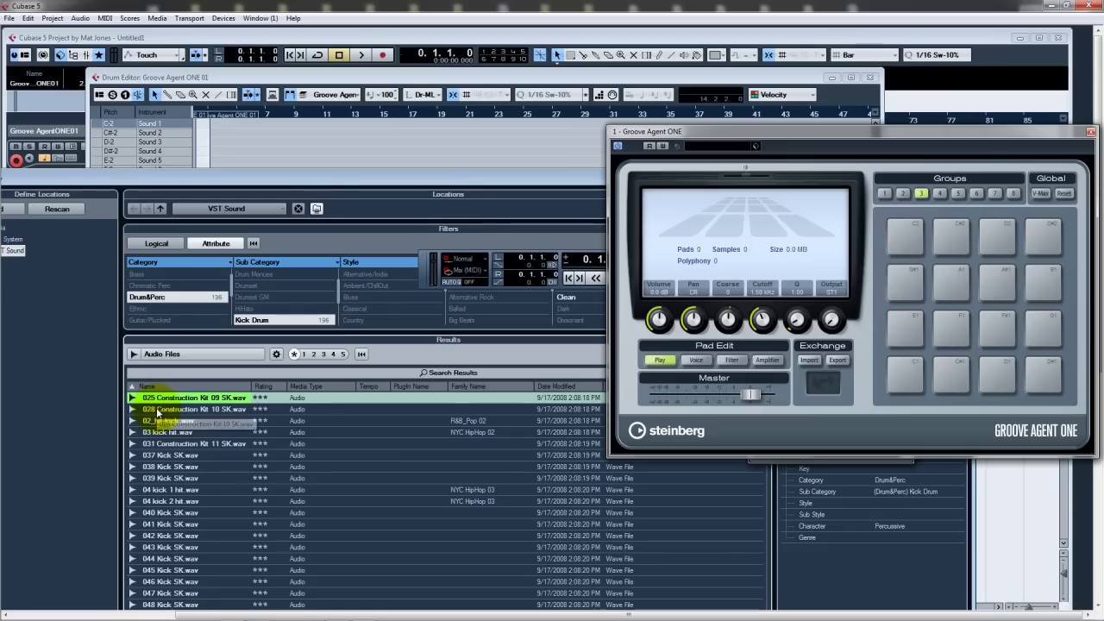
click(159, 411)
click(157, 416)
key(Down)
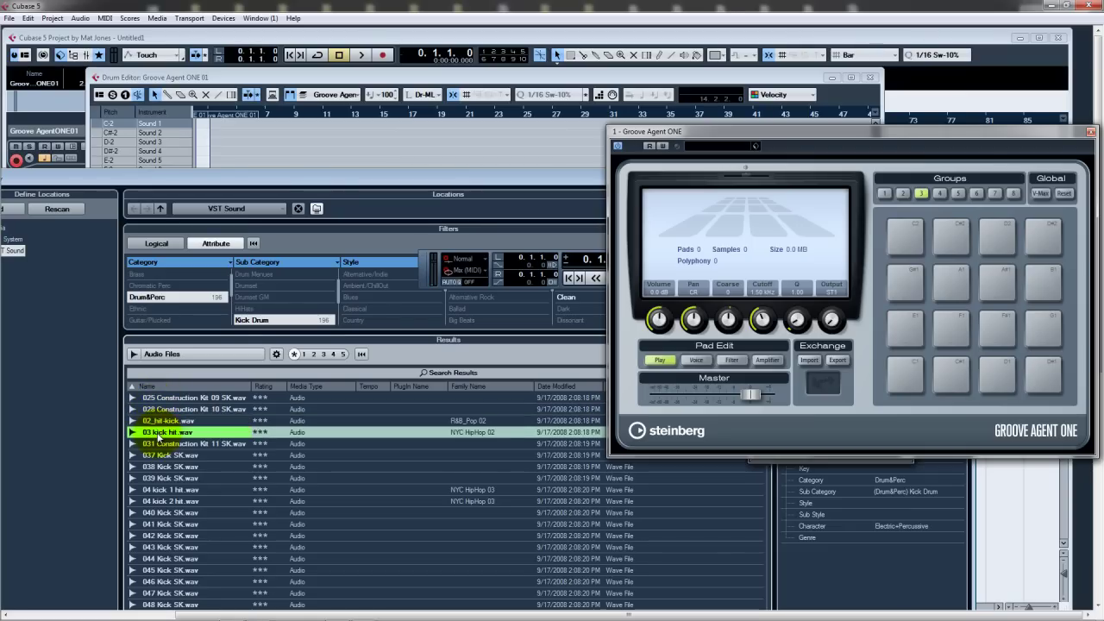
drag(158, 437, 905, 233)
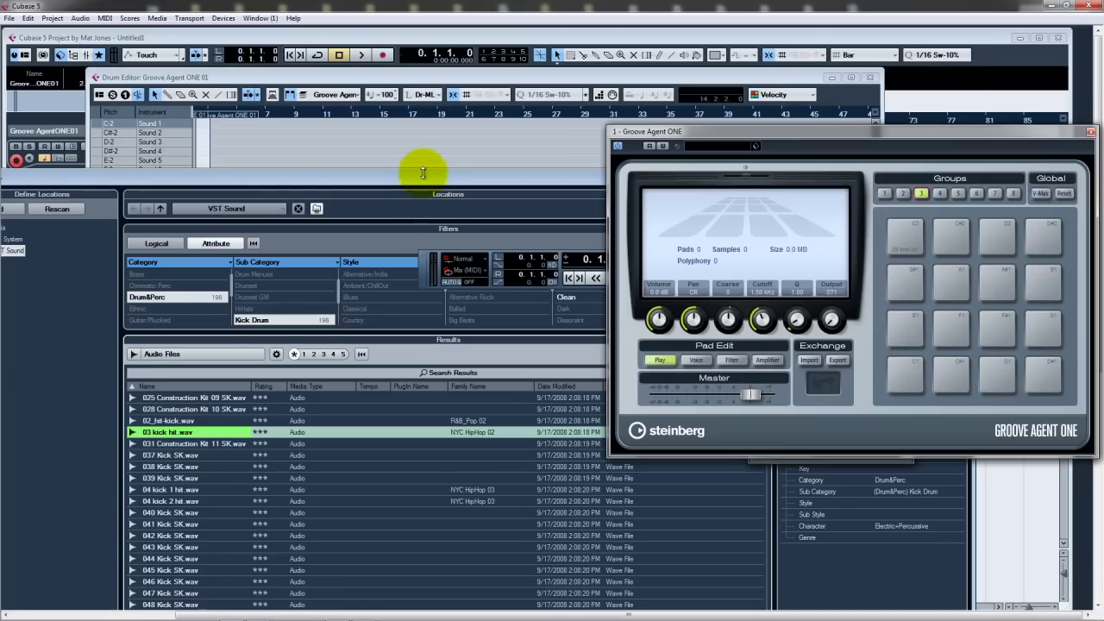
drag(419, 178, 473, 443)
Step: Preview the C2 kick pad twice, then bring the Drum Editor forward and scroll its pitch list
click(905, 234)
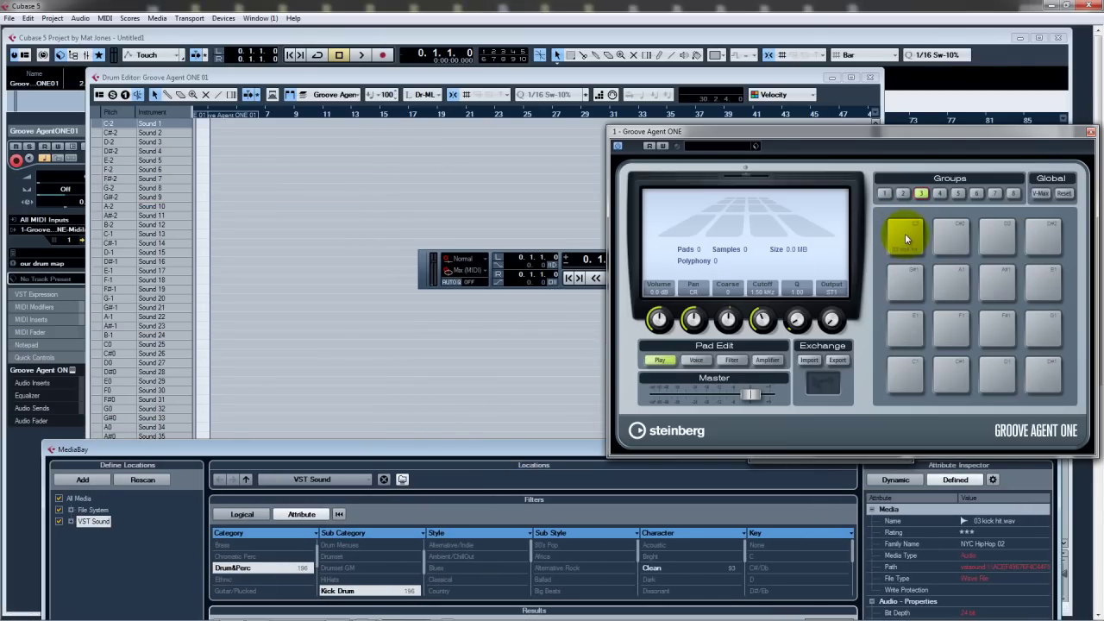
click(905, 234)
click(315, 77)
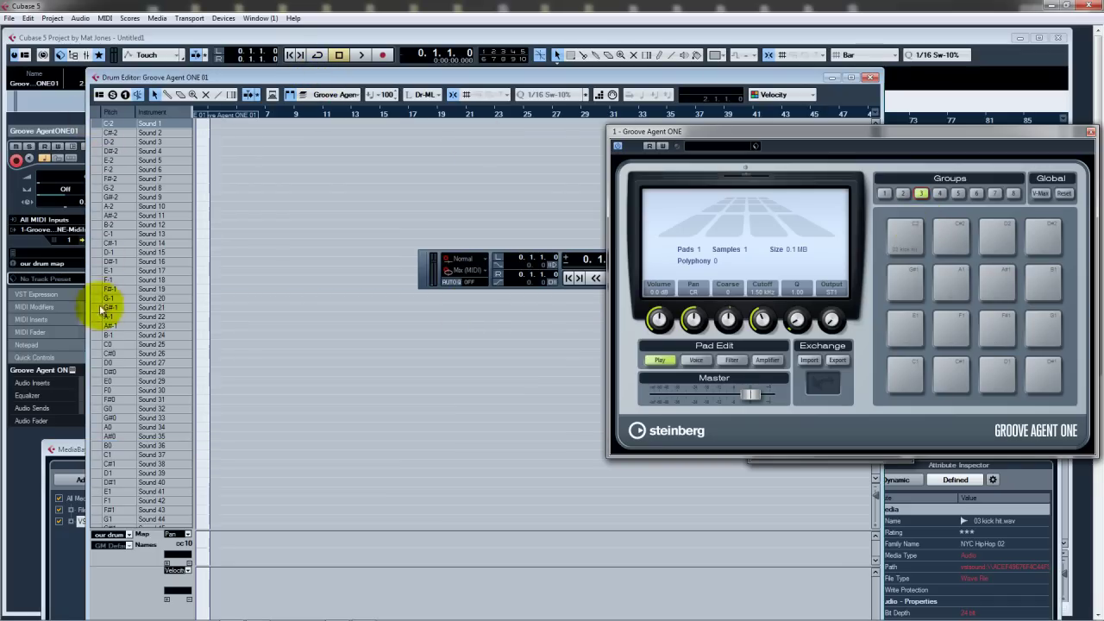
scroll(114, 428, down, 5)
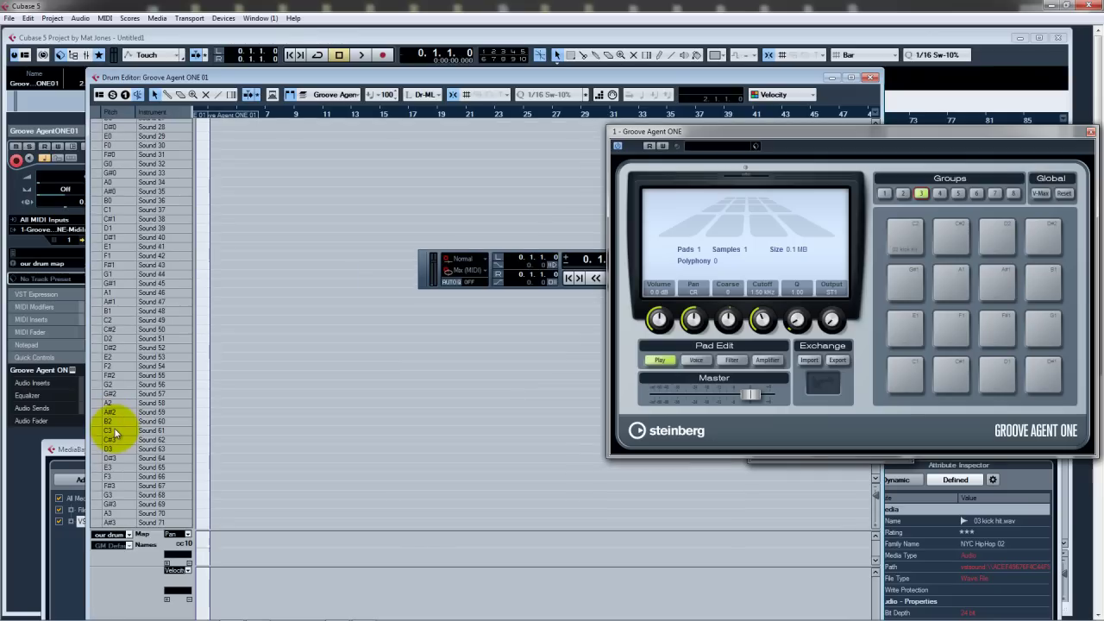
scroll(114, 428, down, 2)
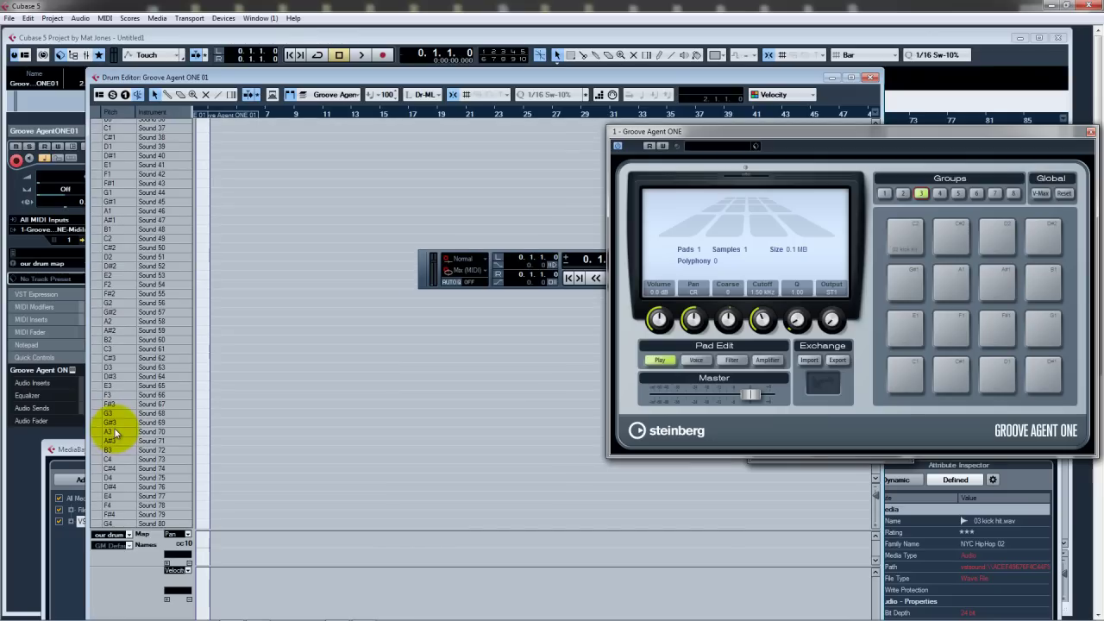
Step: Rename drum map pitch C2 from Sound 49 to 'kick'
click(104, 240)
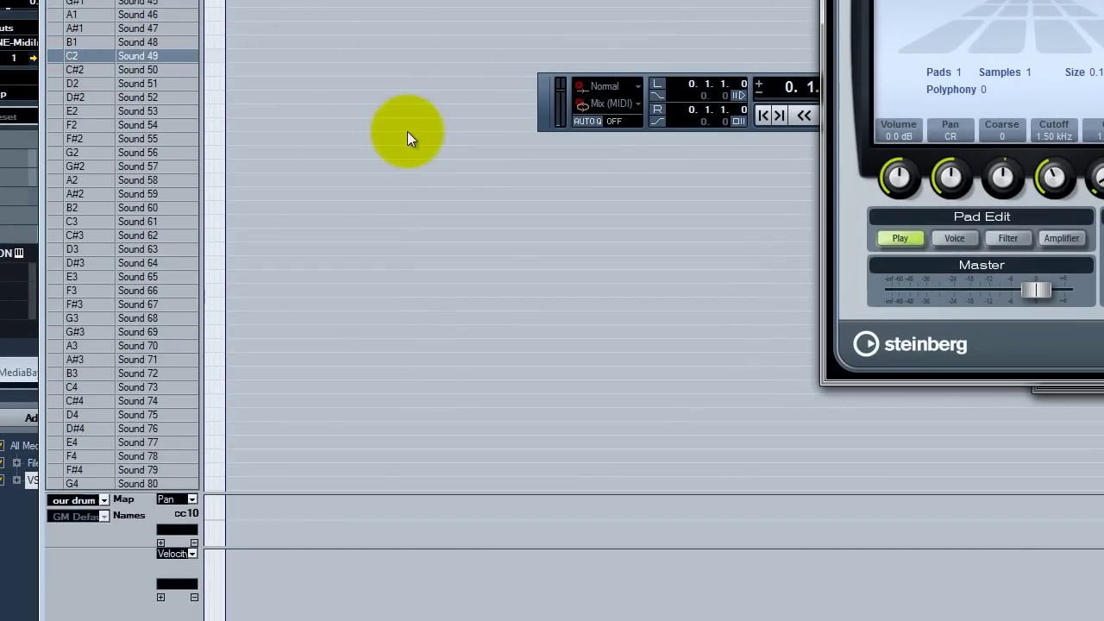
double_click(135, 54)
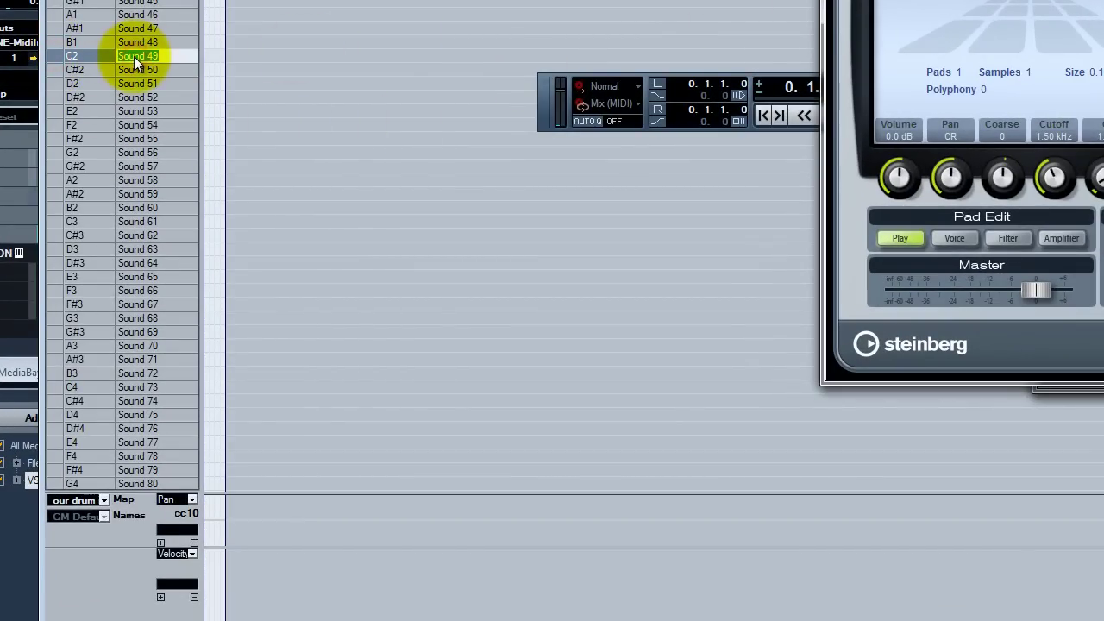
text(kick)
key(Return)
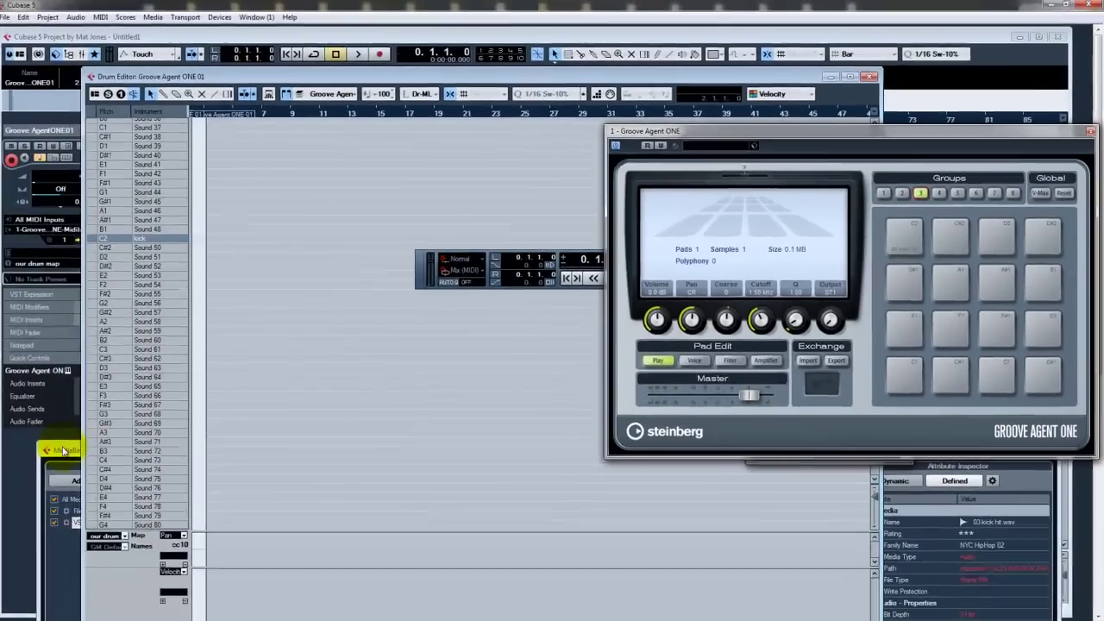
Step: Open the MediaBay with F5 and filter the results to the Snare Drum subcategory
key(F5)
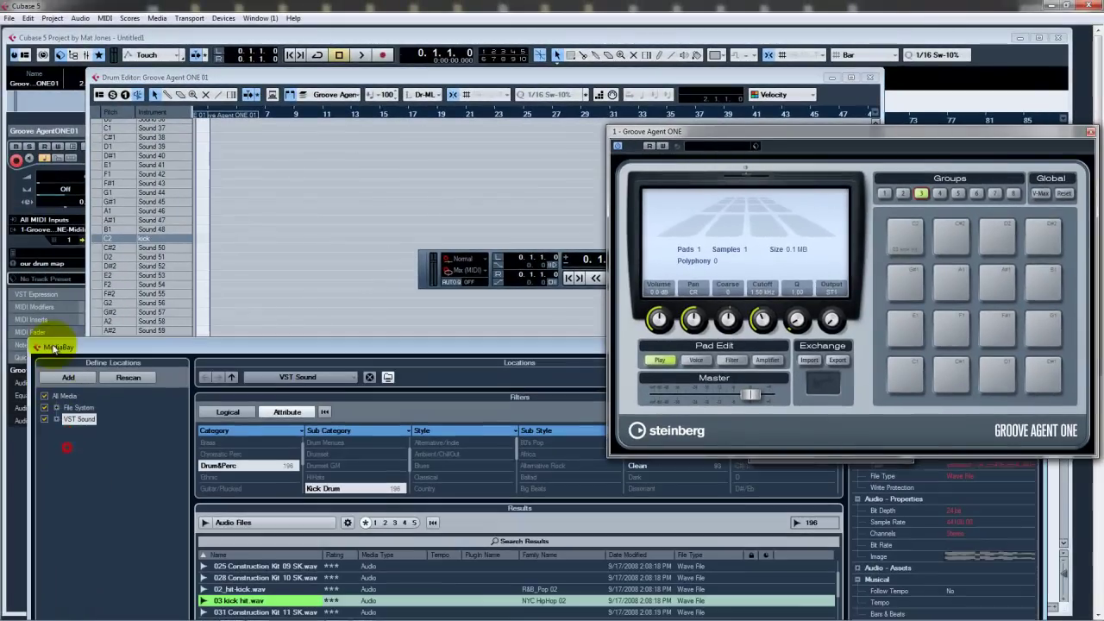
drag(54, 346, 10, 207)
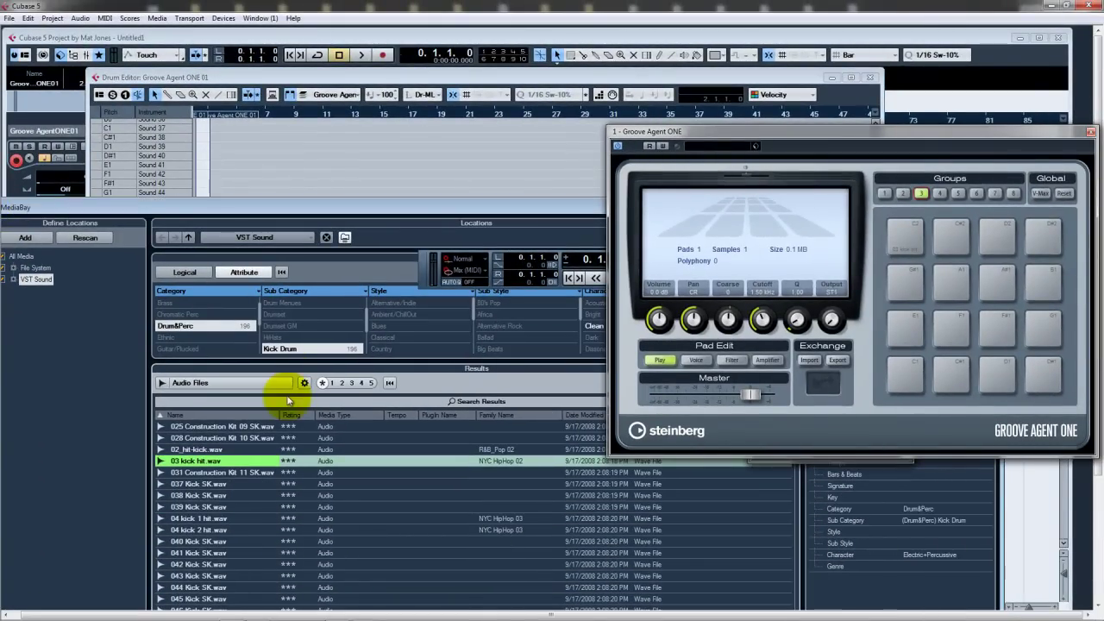
click(292, 348)
scroll(302, 346, down, 1)
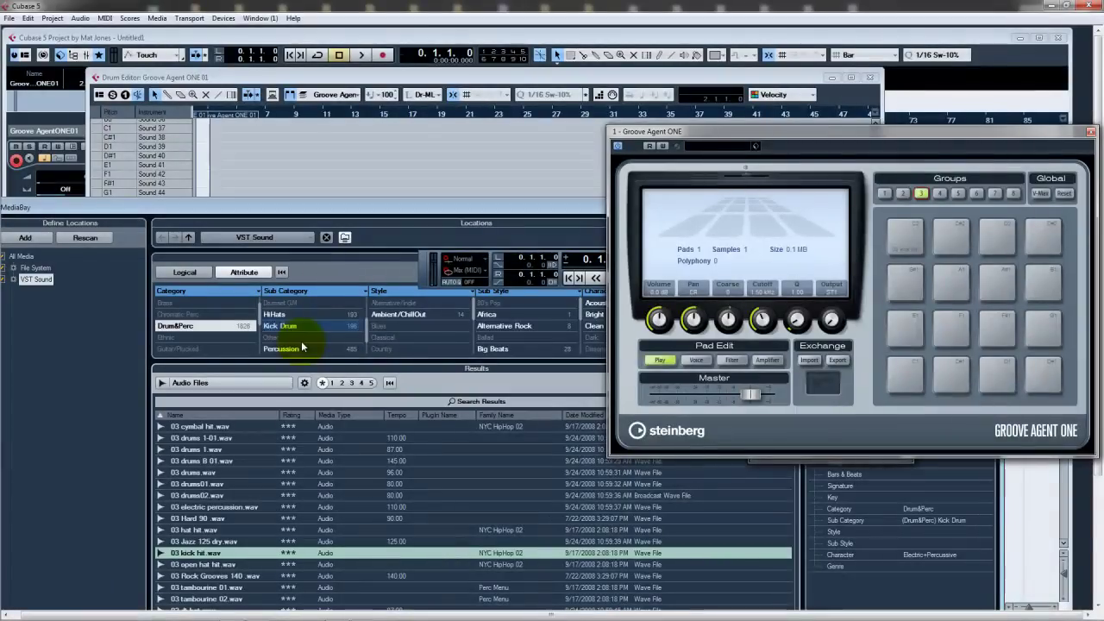
click(299, 351)
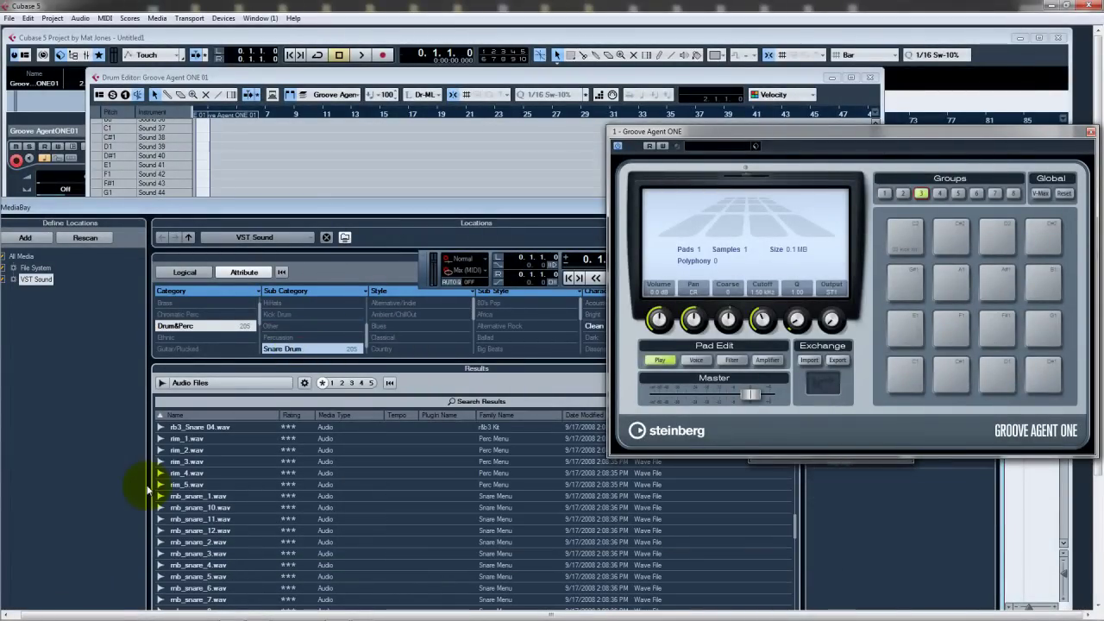
Step: Audition snare samples and load mb_snare_11.wav onto pad C#2
click(184, 428)
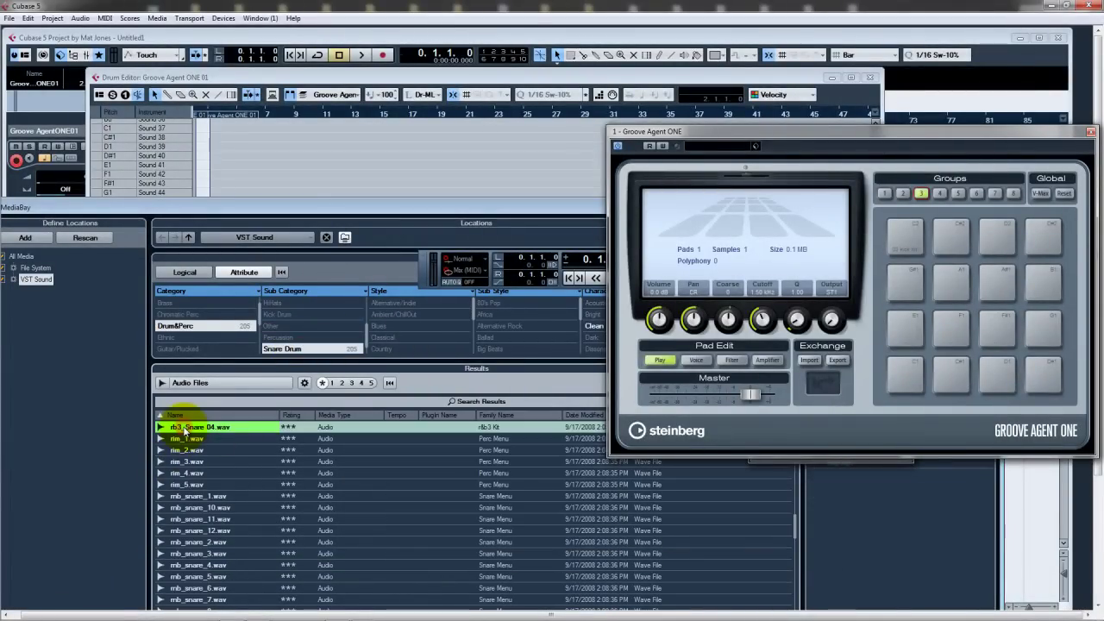
key(Down)
key(Down)
key(Down)
key(Down)
key(Down)
key(Down)
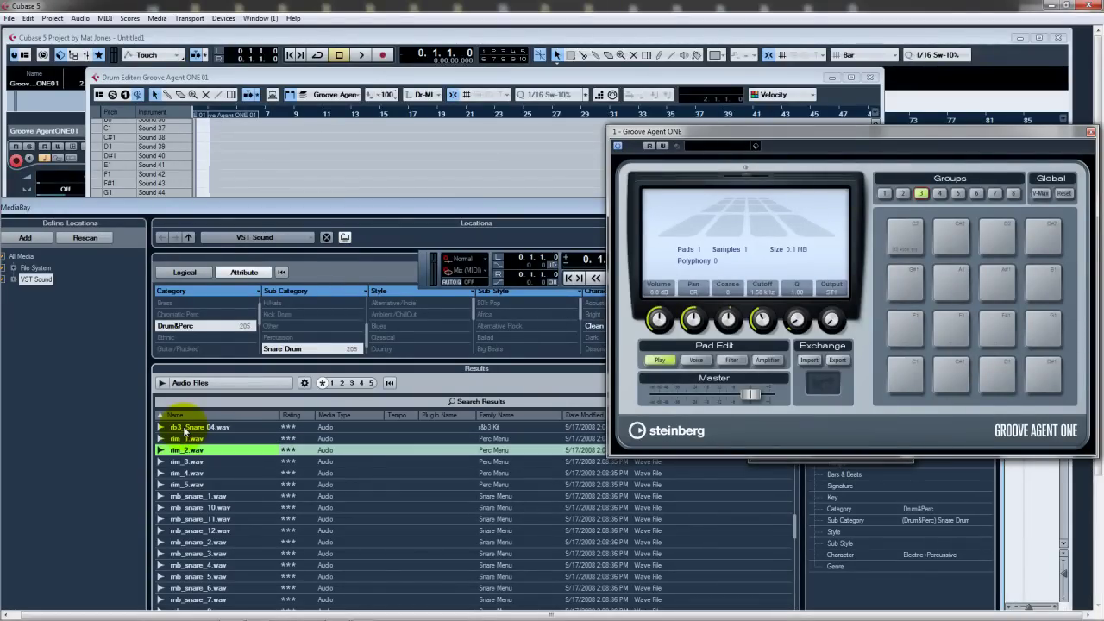
key(Down)
key(Down)
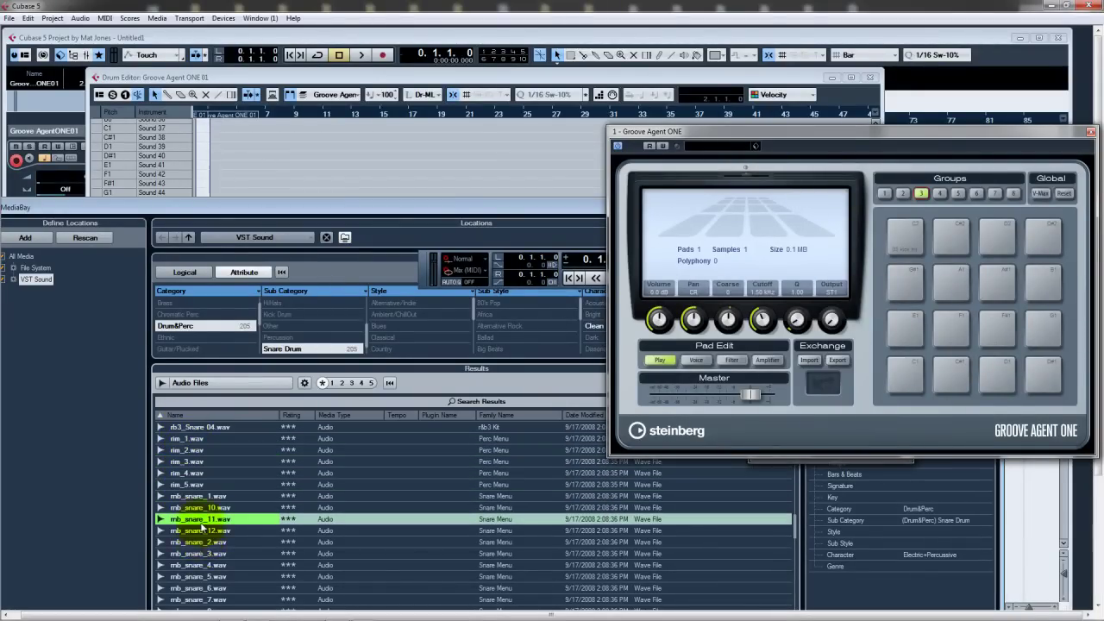
drag(203, 520, 950, 239)
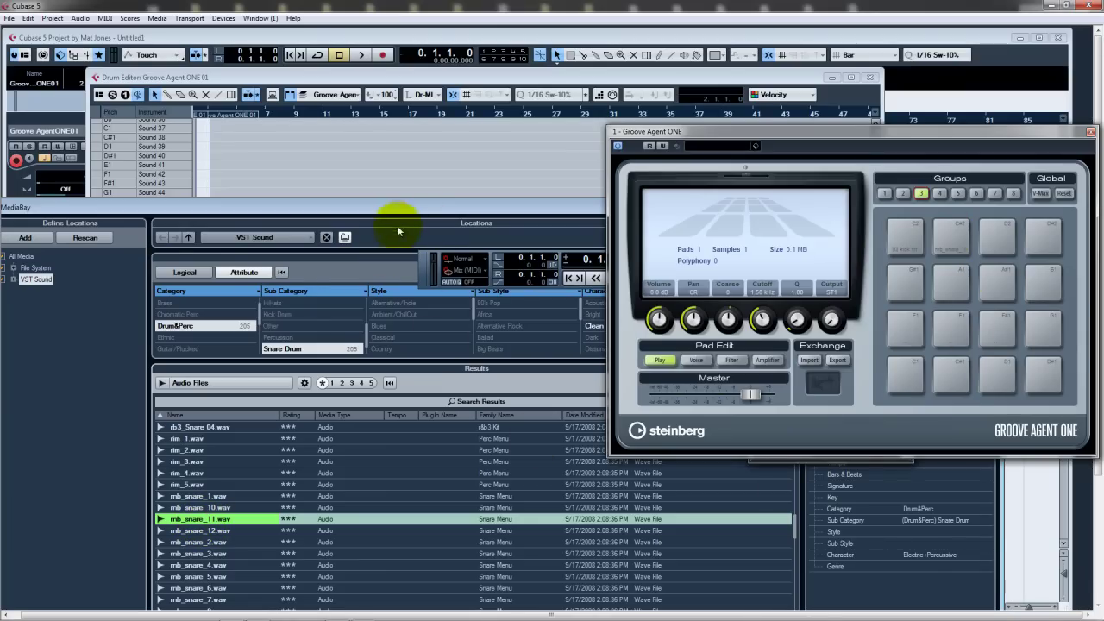
drag(398, 209, 474, 540)
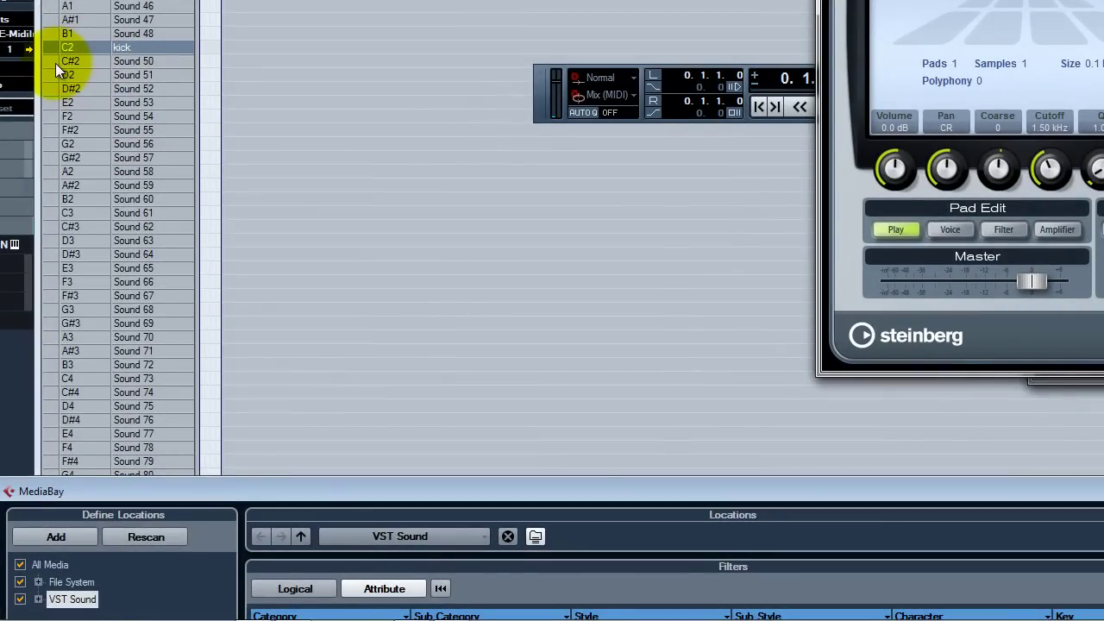
Step: Rename drum map pitch C#2 from Sound 50 to 'snare'
click(55, 63)
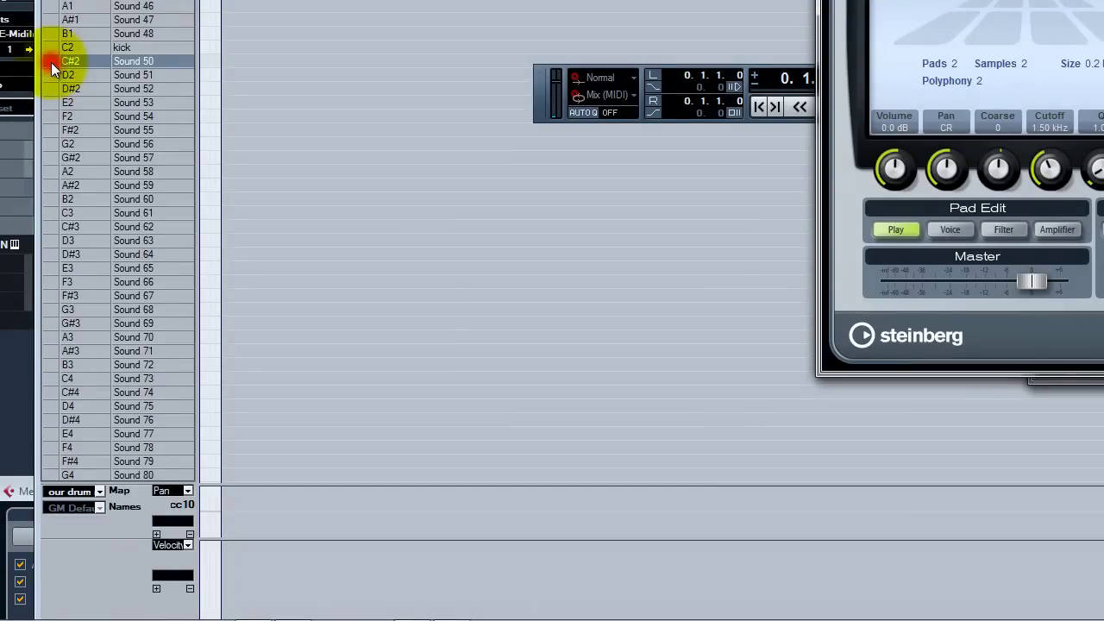
click(139, 63)
text(snare)
key(Return)
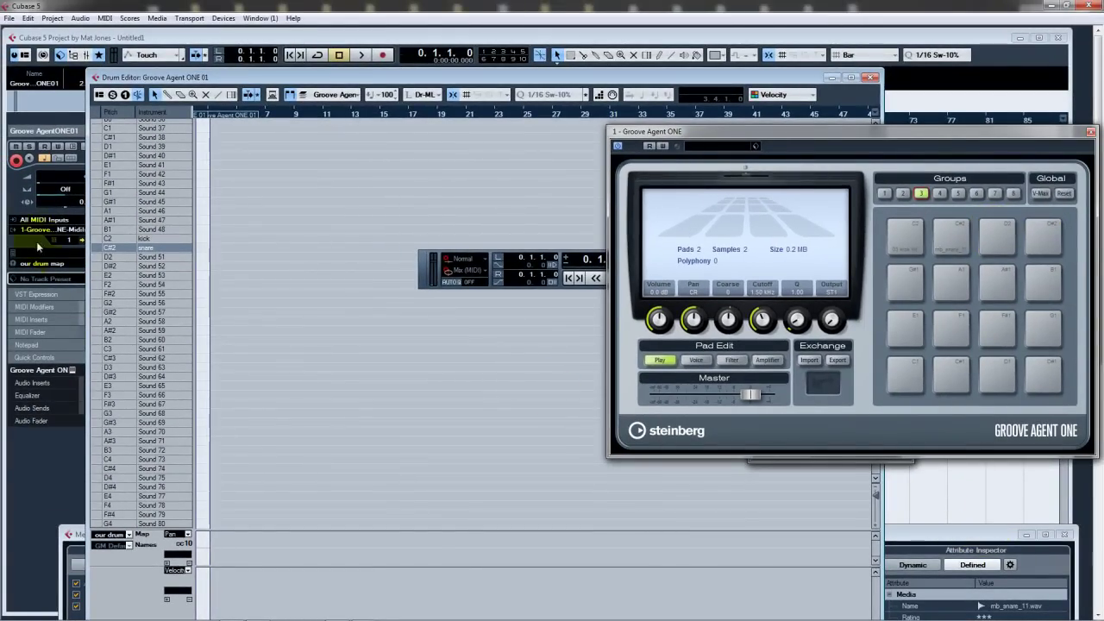
Step: Select the D2 drum map row and filter the MediaBay to HiHats samples
click(91, 250)
click(97, 257)
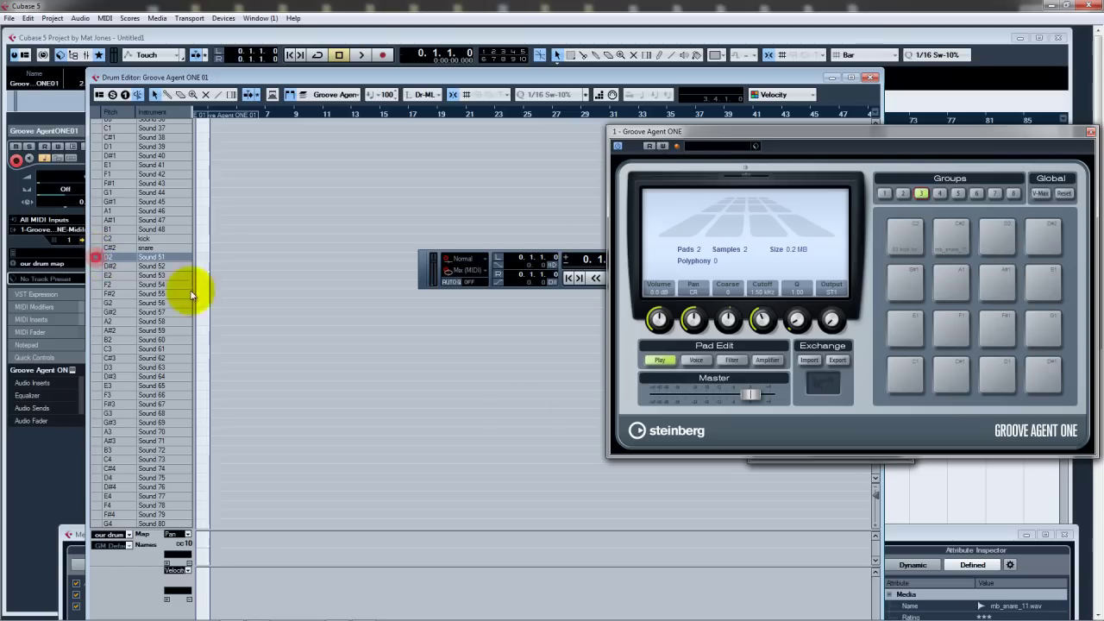
click(913, 537)
drag(913, 537, 719, 220)
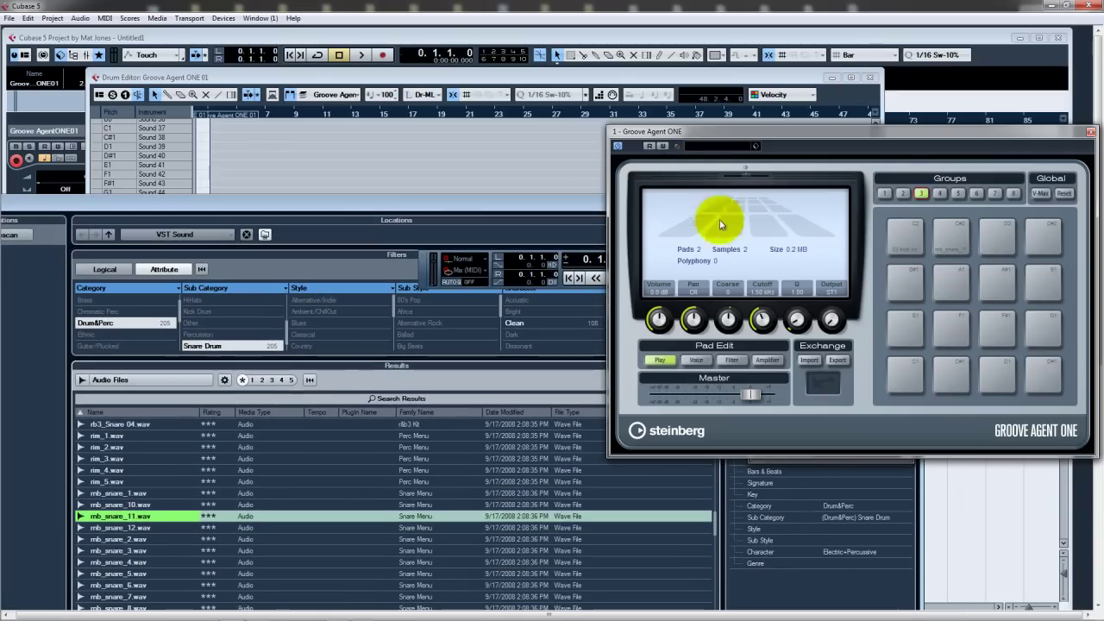
click(201, 346)
click(197, 300)
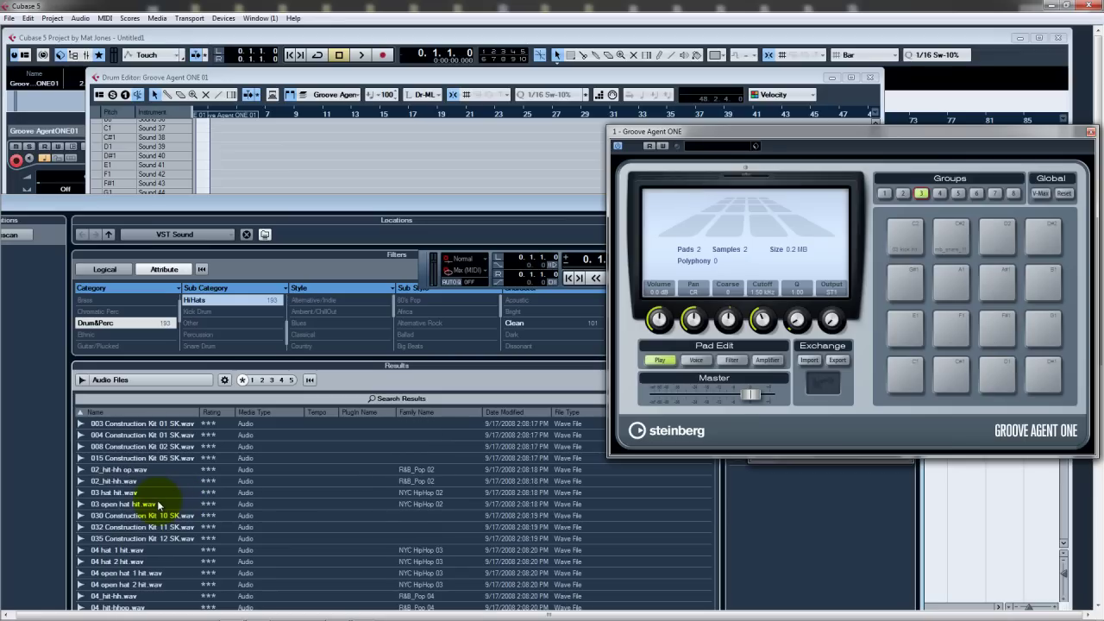
Step: Load hi-hat 003 Construction Kit 01 SK.wav onto pad D2 and give the Drum Editor more height
click(134, 424)
click(126, 436)
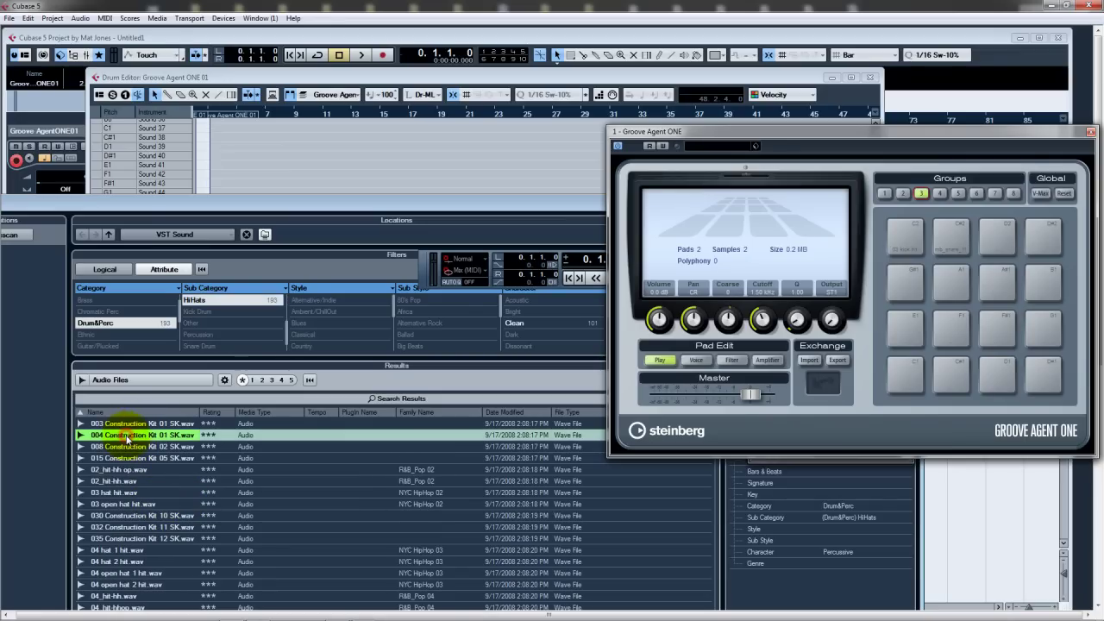
click(125, 423)
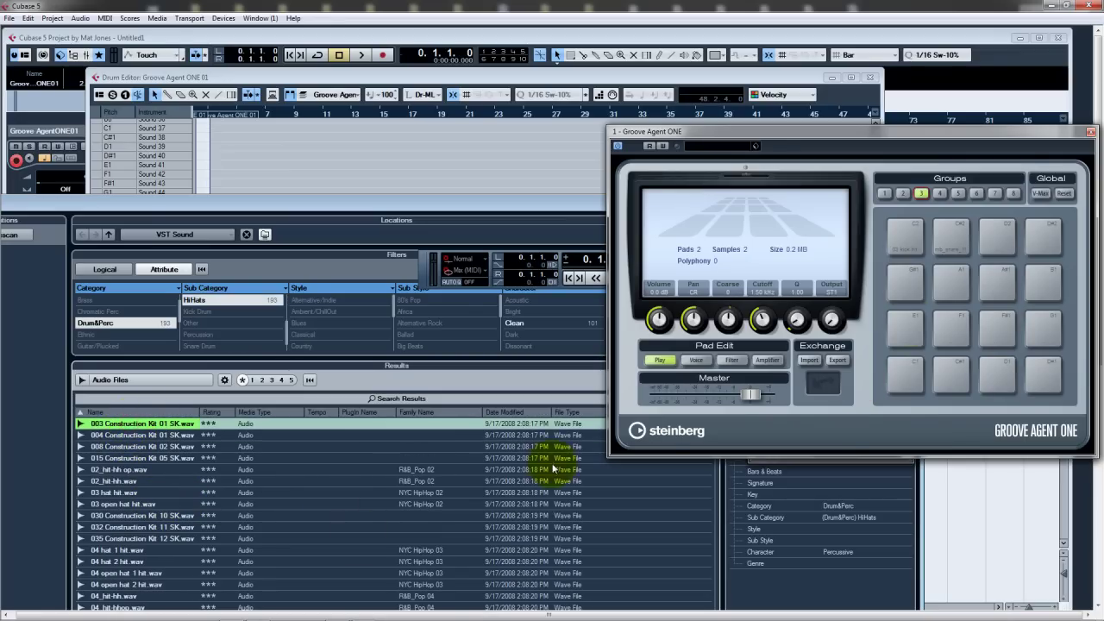
drag(93, 424, 991, 225)
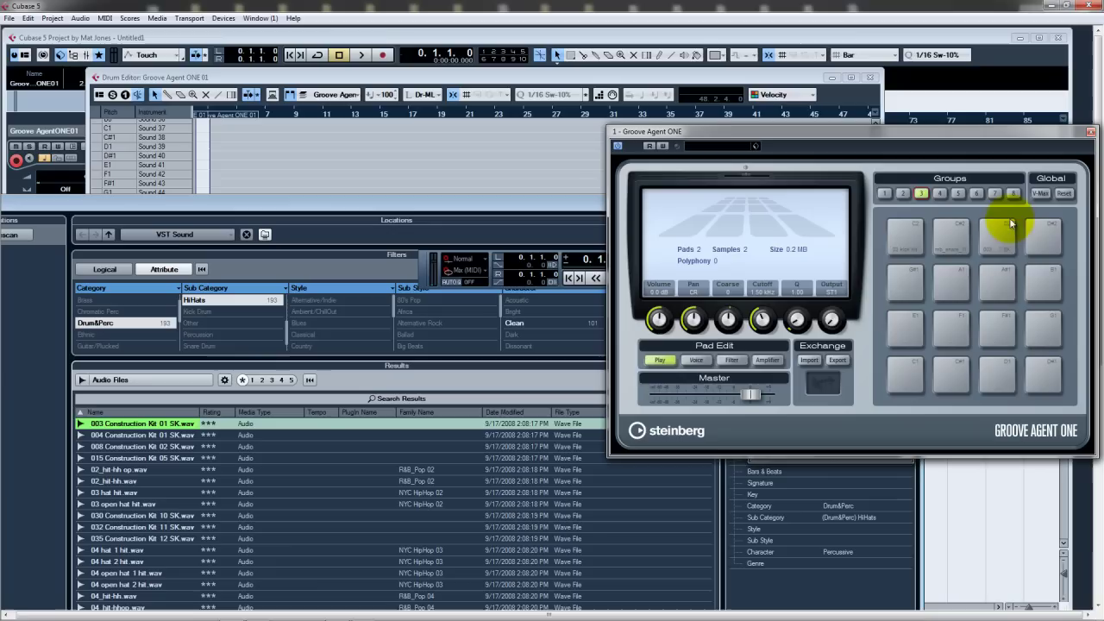
drag(453, 209, 245, 398)
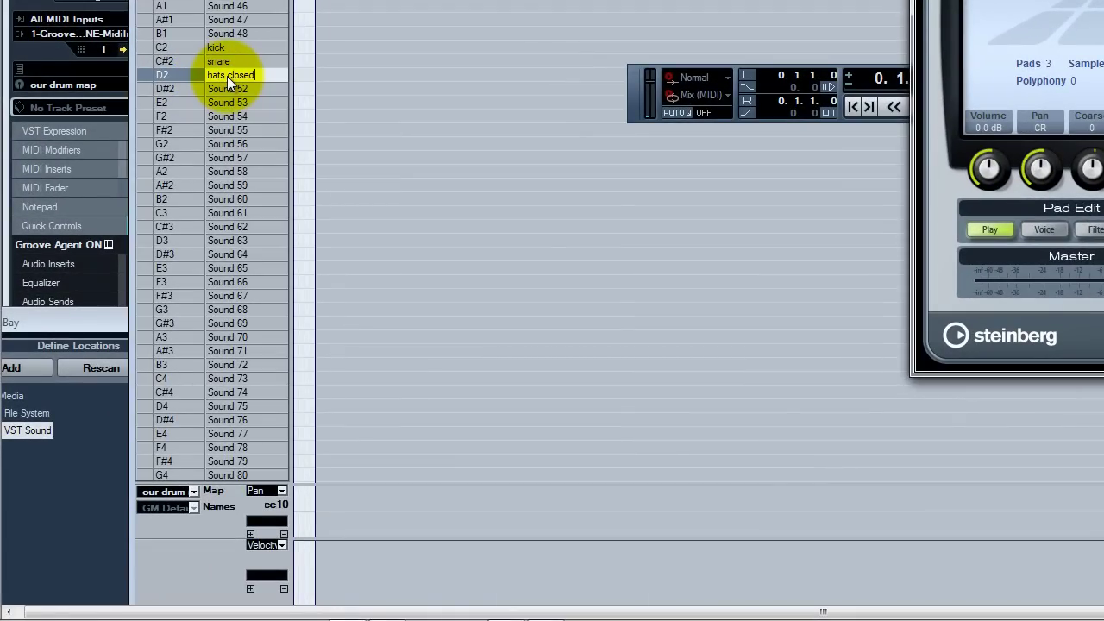
Step: Confirm 'hats closed' as the D2 name and bring MediaBay's HiHats results back into view
key(Return)
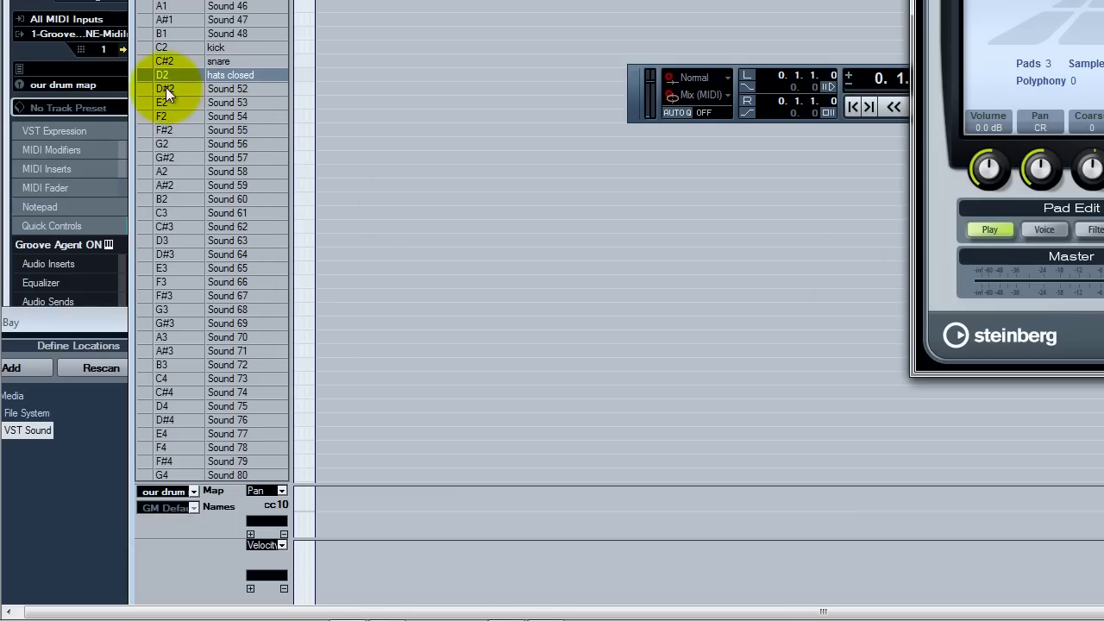
drag(94, 333, 144, 192)
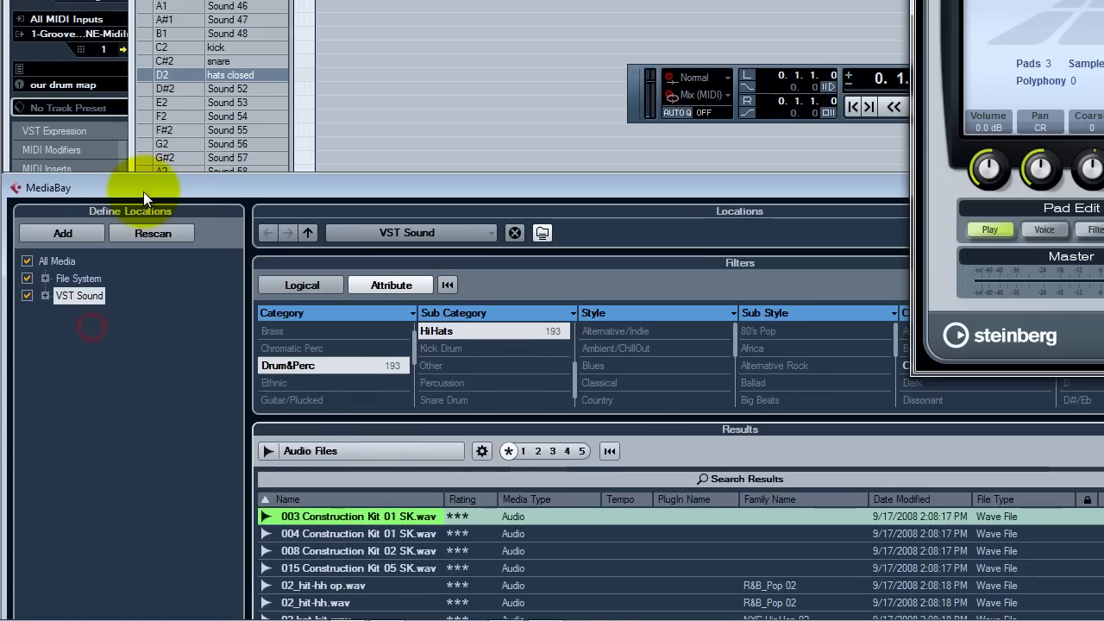
Step: Load 004 Construction Kit 01 SK.wav onto Groove Agent's D#2 pad and rename D#2 'hats open'
click(368, 536)
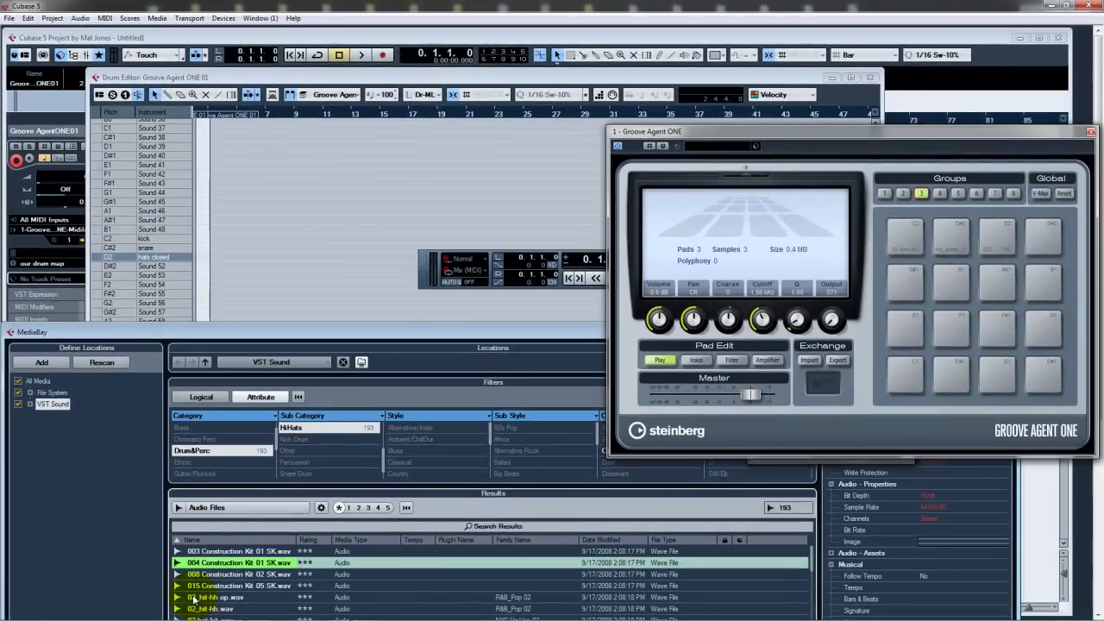
drag(196, 562, 1044, 229)
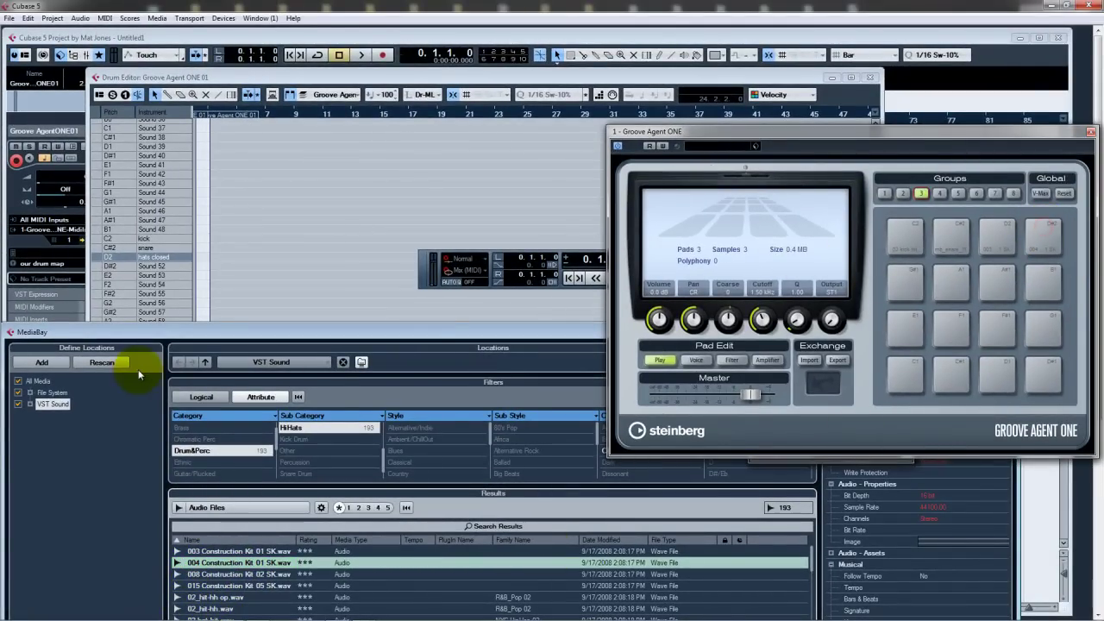
drag(165, 342, 164, 472)
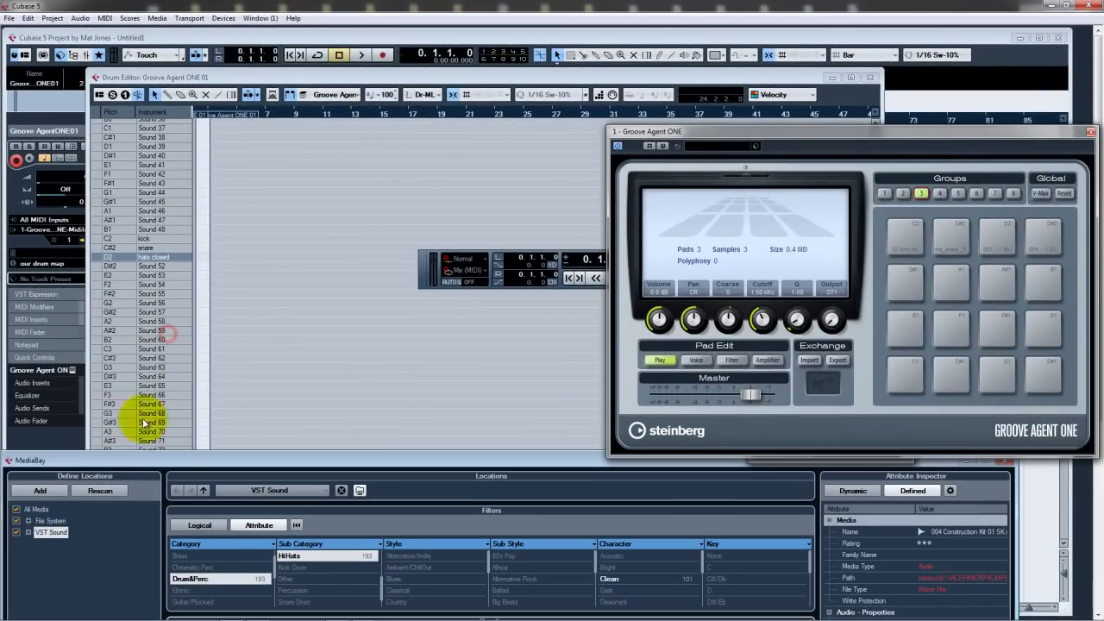
click(97, 273)
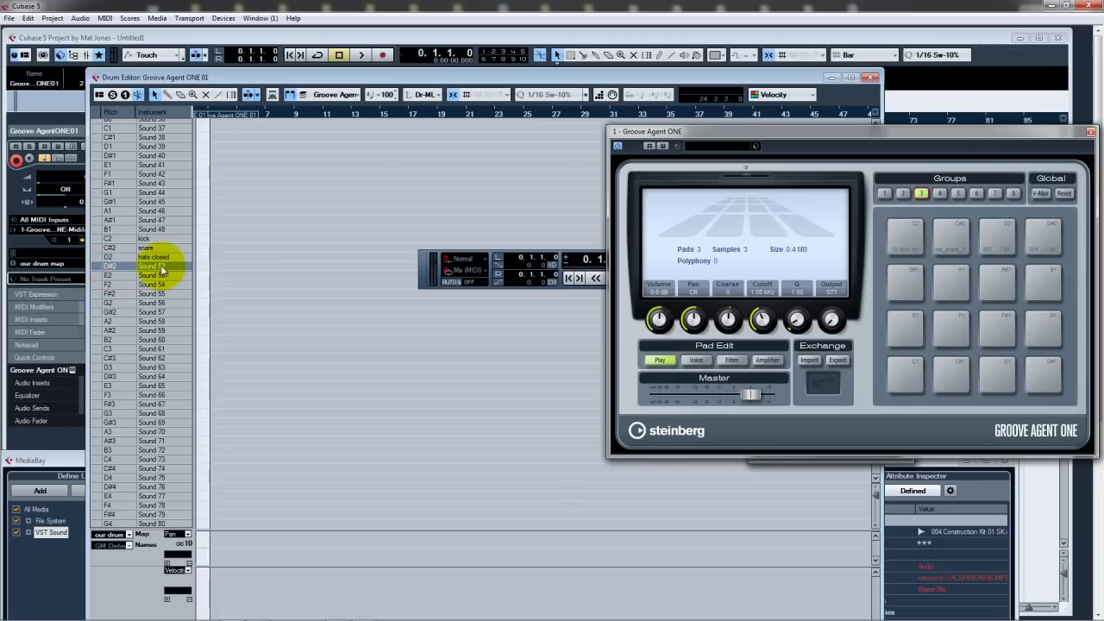
double_click(161, 268)
key(Return)
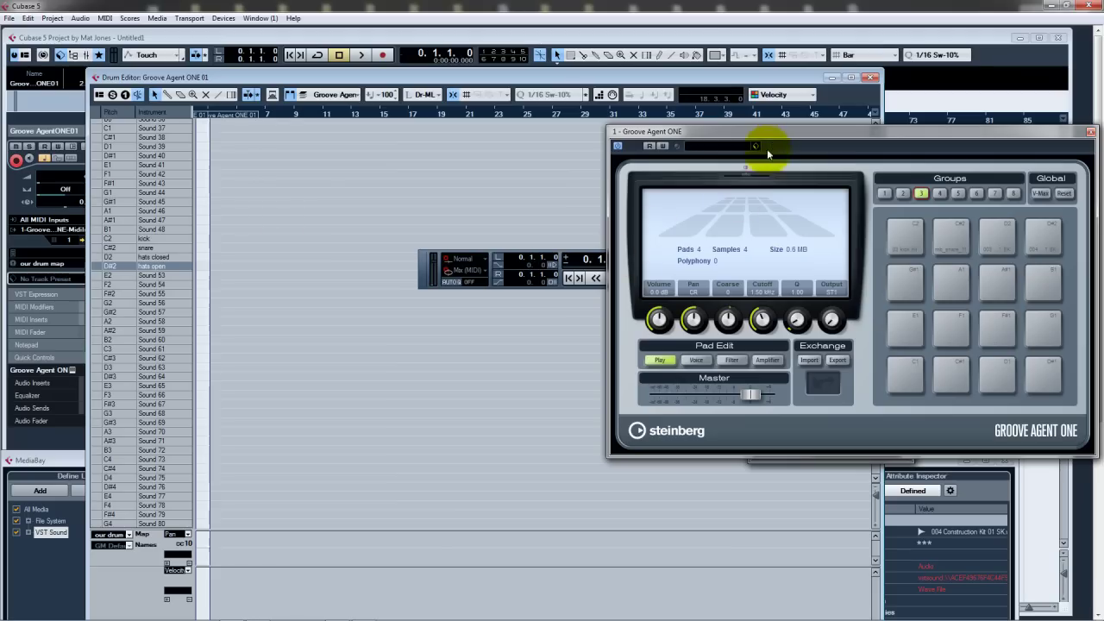
Step: Put the D2 hi-hat pad's voice in mute group 1 and audition it
drag(768, 133, 607, 146)
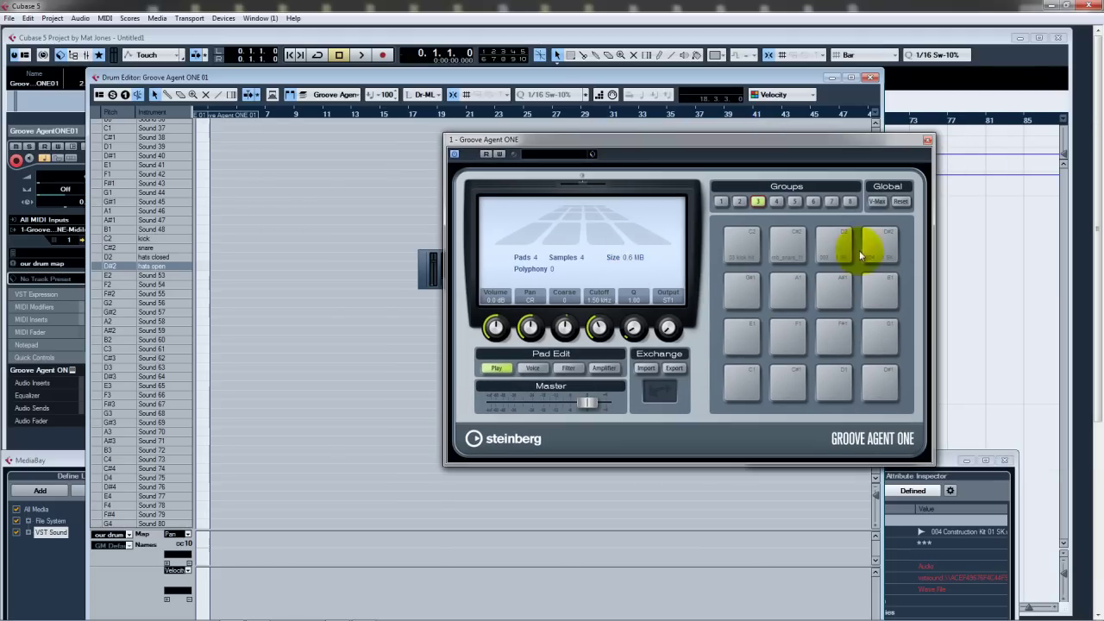
click(840, 234)
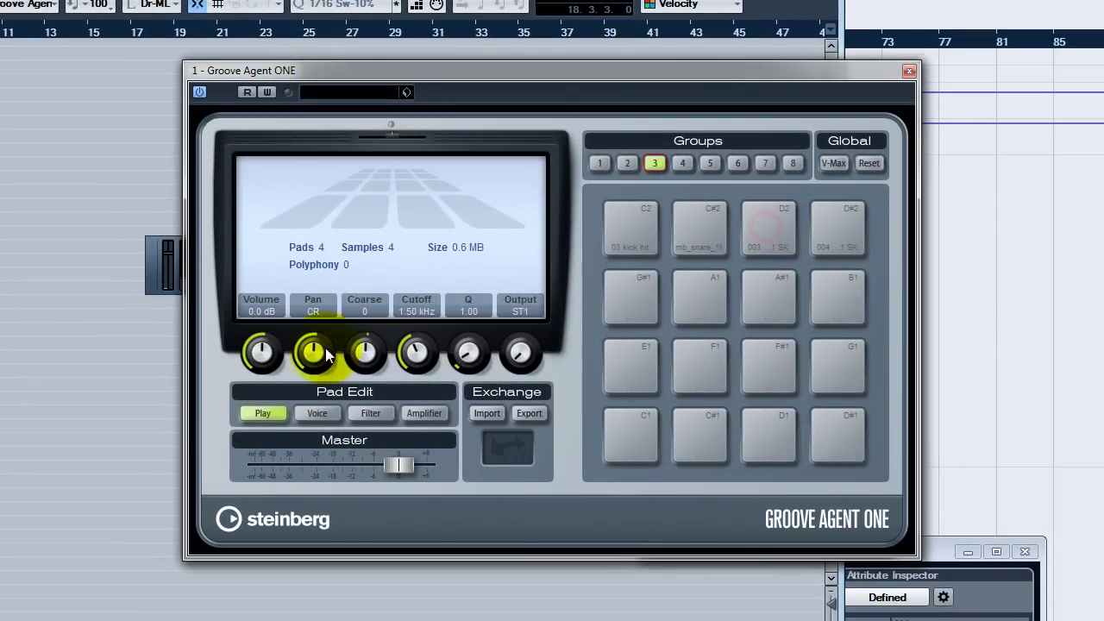
click(324, 414)
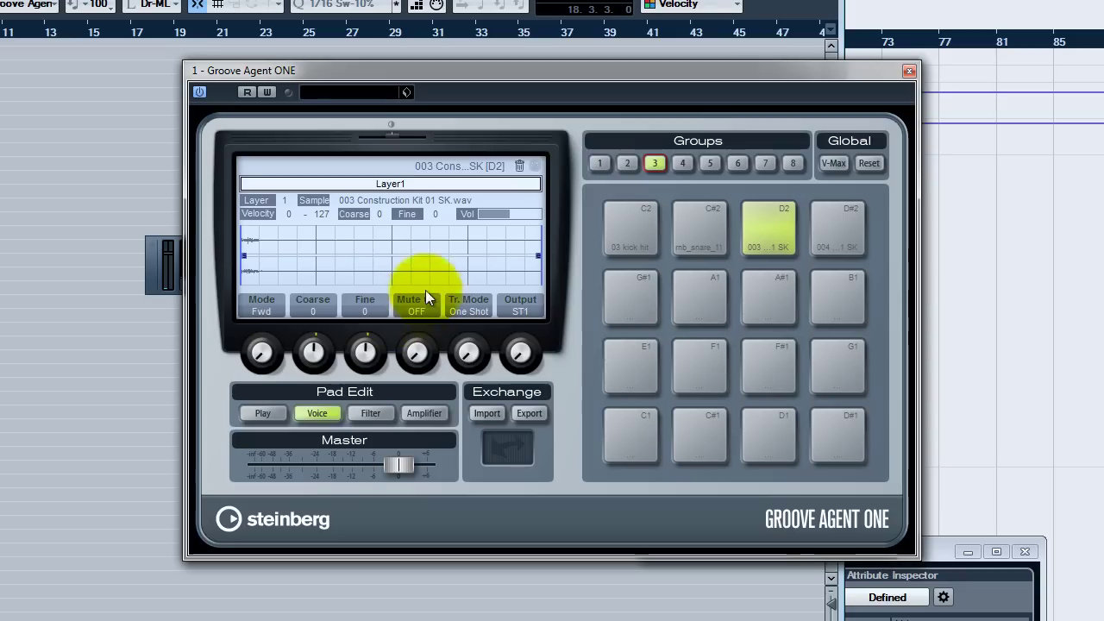
drag(416, 352, 413, 341)
click(776, 239)
Step: Set the D#2 pad to mute group 1 and alternate both hi-hat pads to test the choke
click(849, 226)
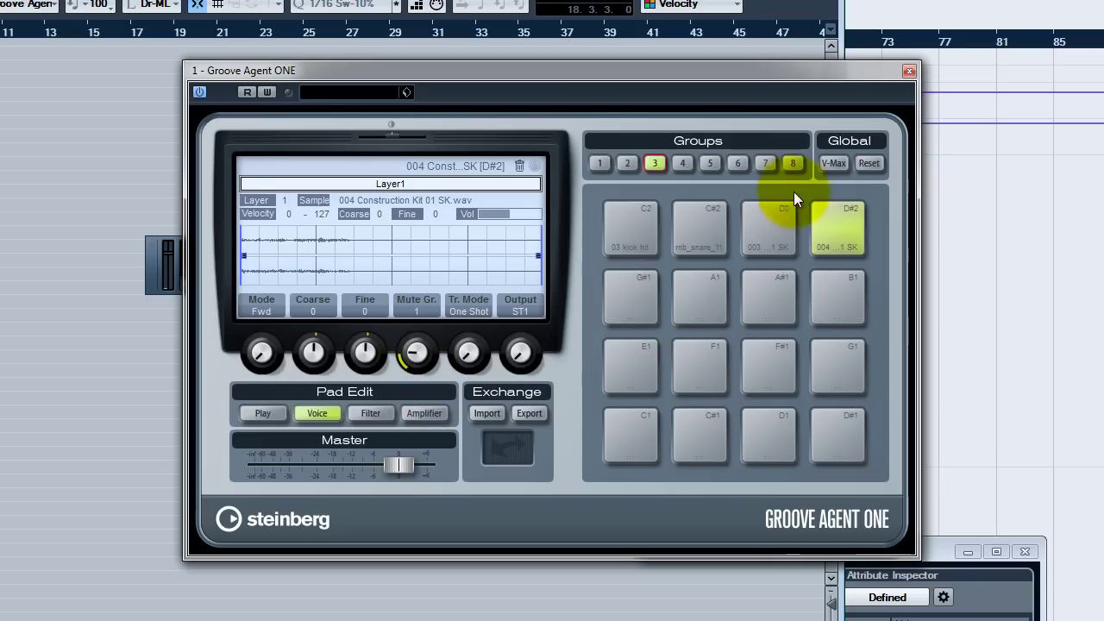
click(837, 212)
click(758, 228)
click(828, 214)
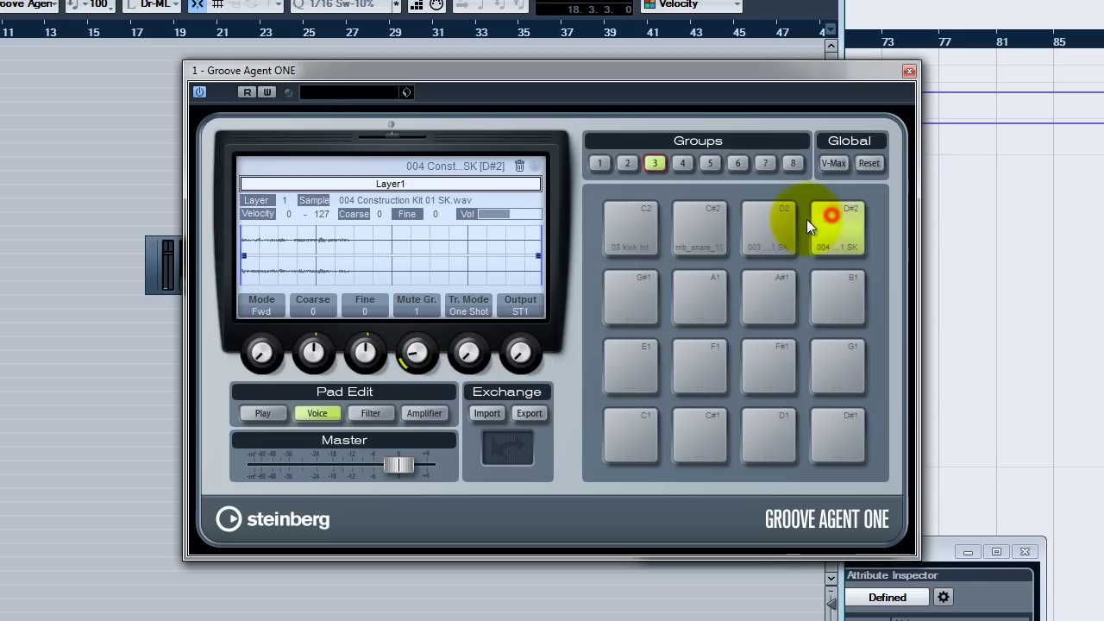
click(811, 219)
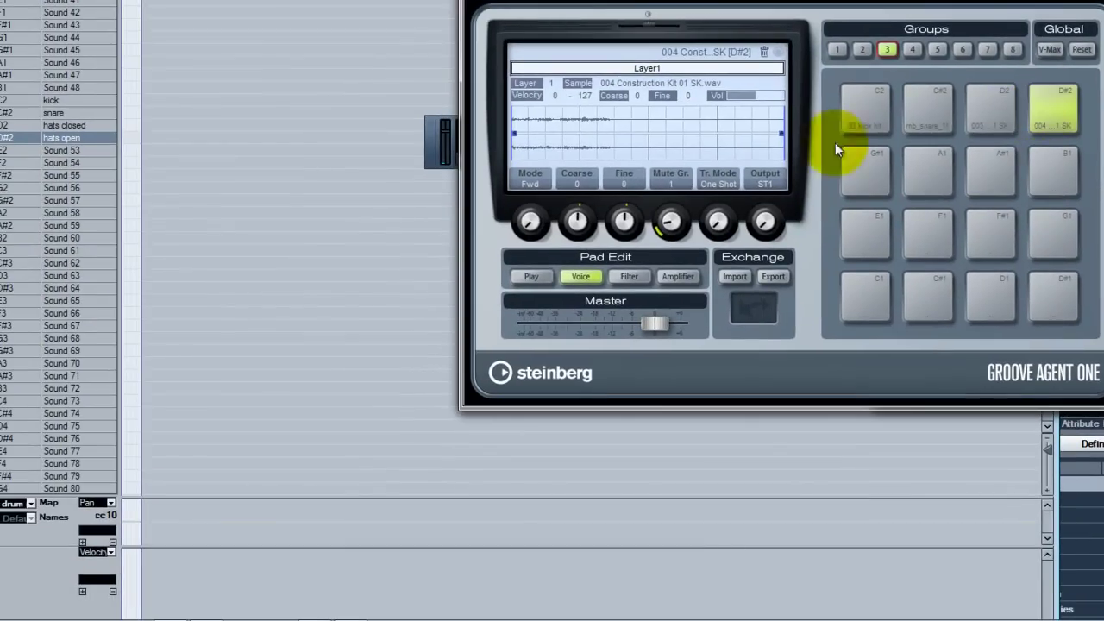
Step: Show the transport's virtual keyboard and play the open hi-hat and snare notes
click(426, 156)
right_click(115, 186)
click(147, 192)
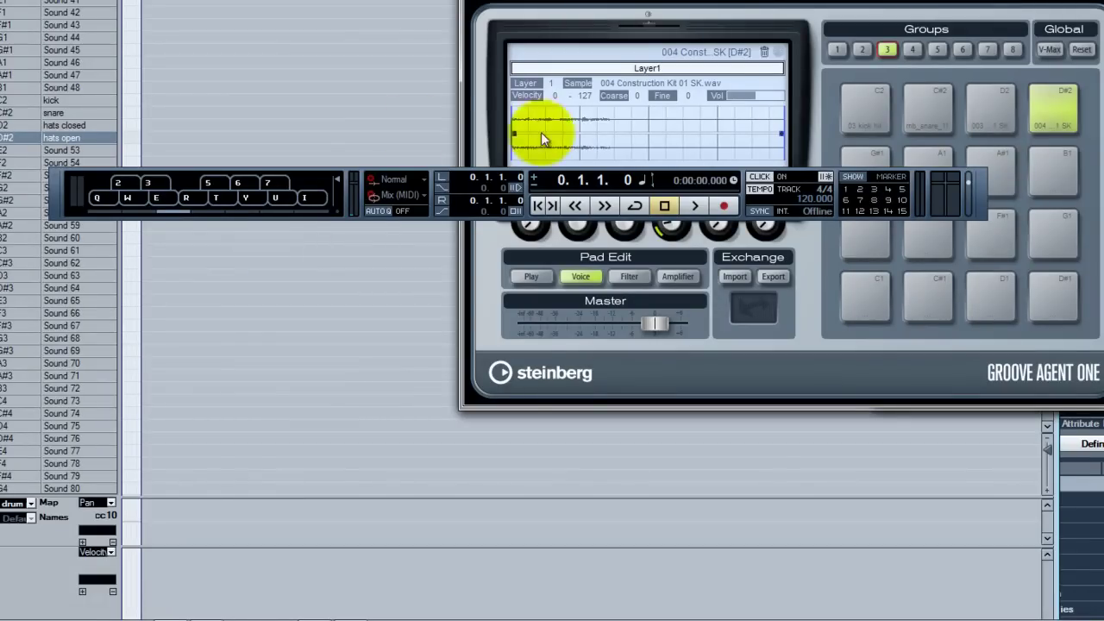
click(153, 186)
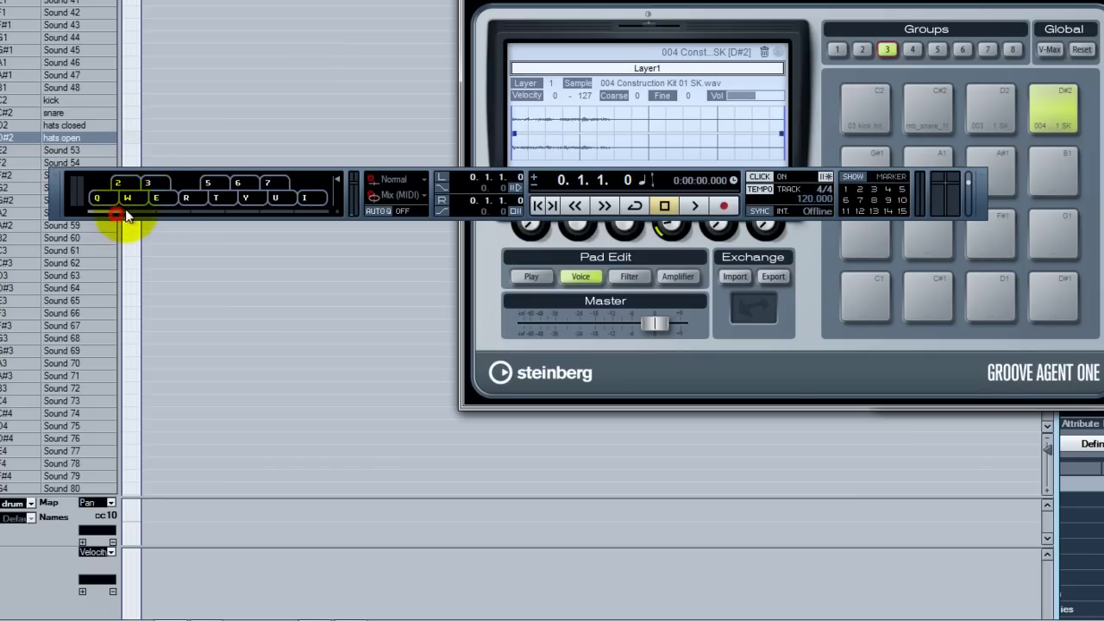
click(147, 183)
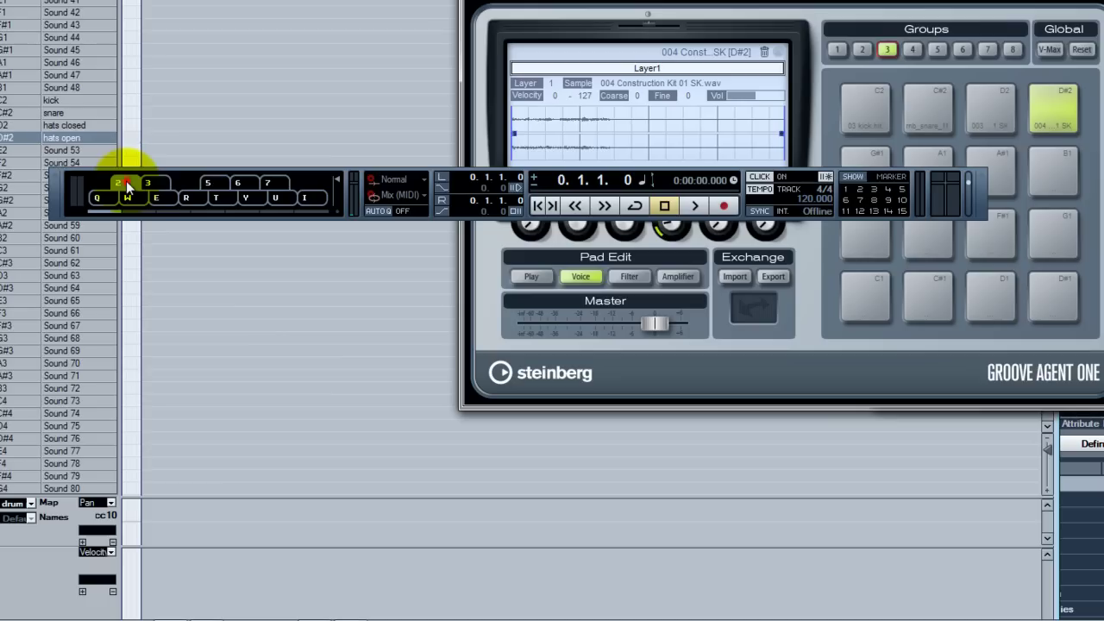
click(125, 182)
click(151, 183)
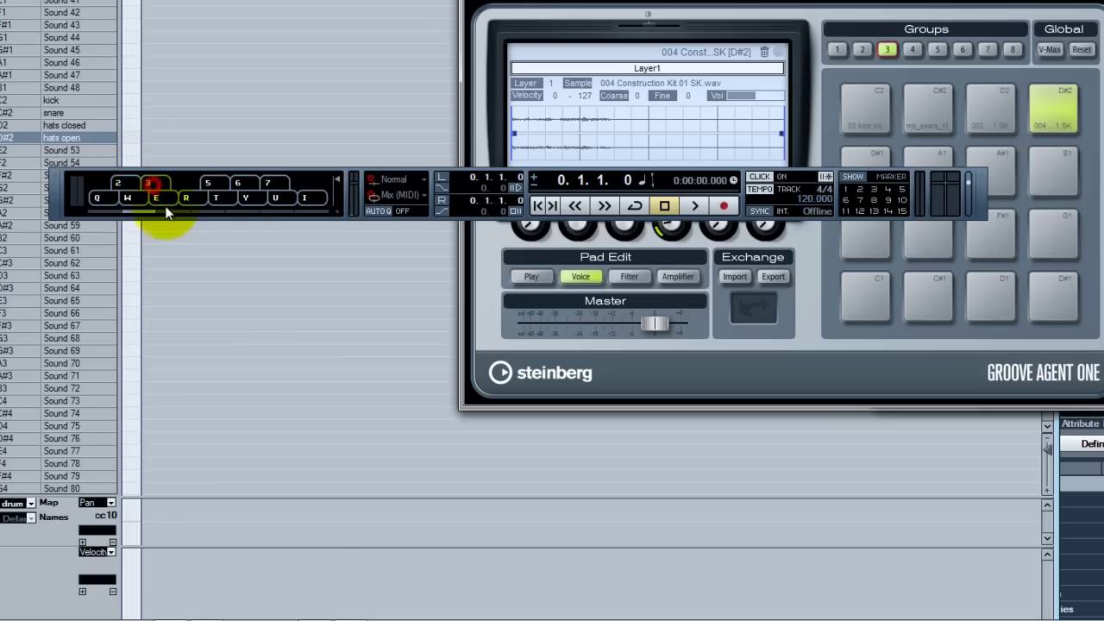
Step: Shift the keyboard octave, play snare and both hats to check the choke, then hide the keyboard
click(166, 209)
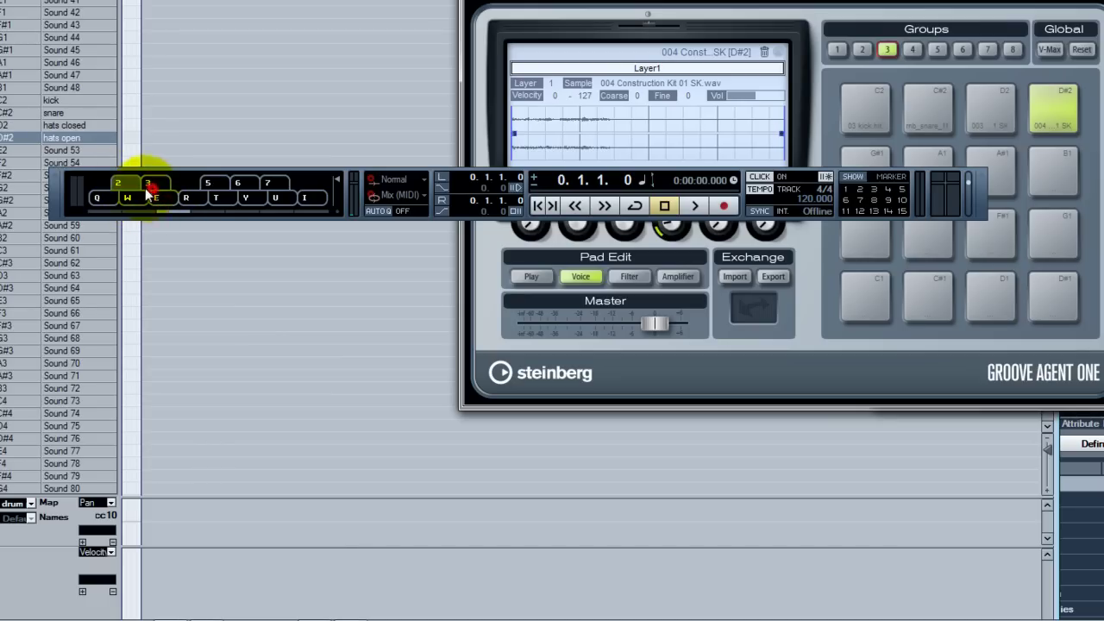
click(201, 212)
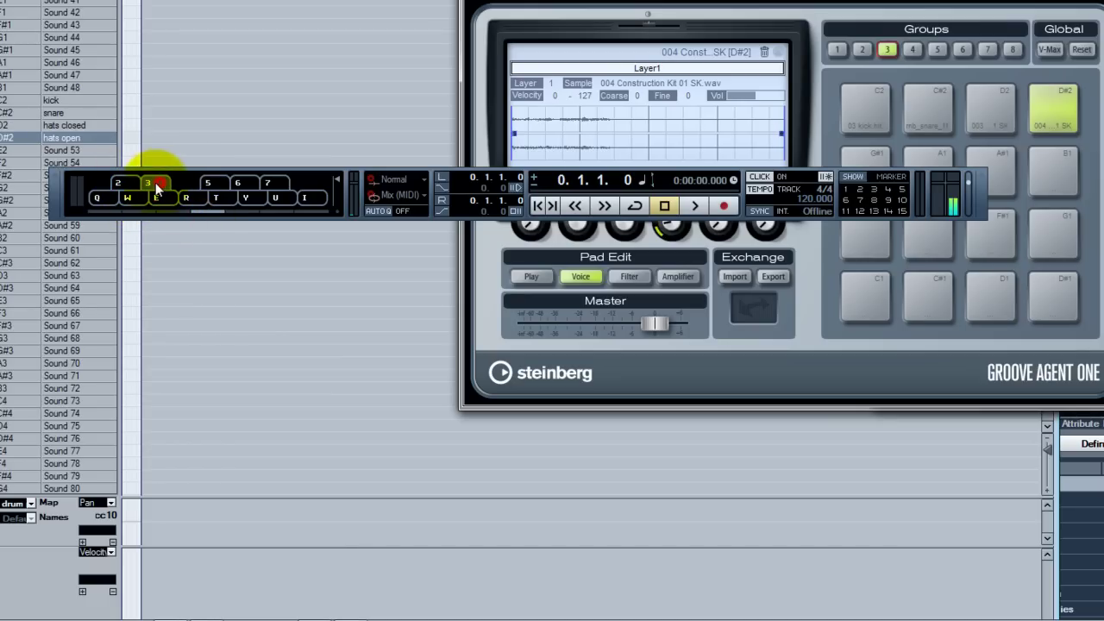
click(140, 182)
click(148, 176)
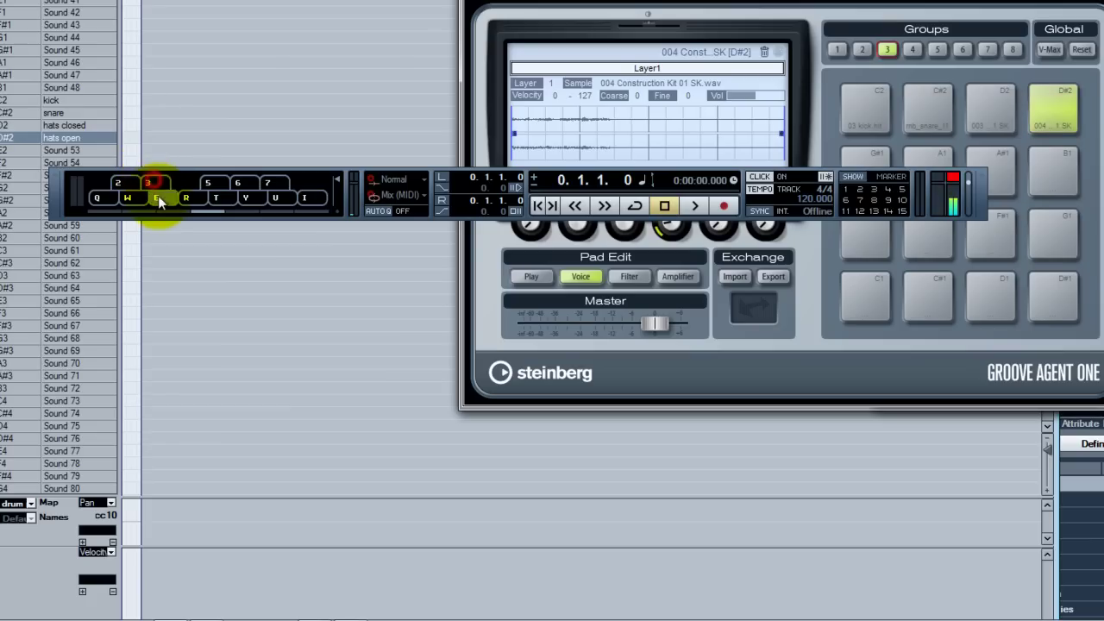
click(159, 195)
click(144, 194)
click(140, 196)
right_click(211, 201)
click(223, 212)
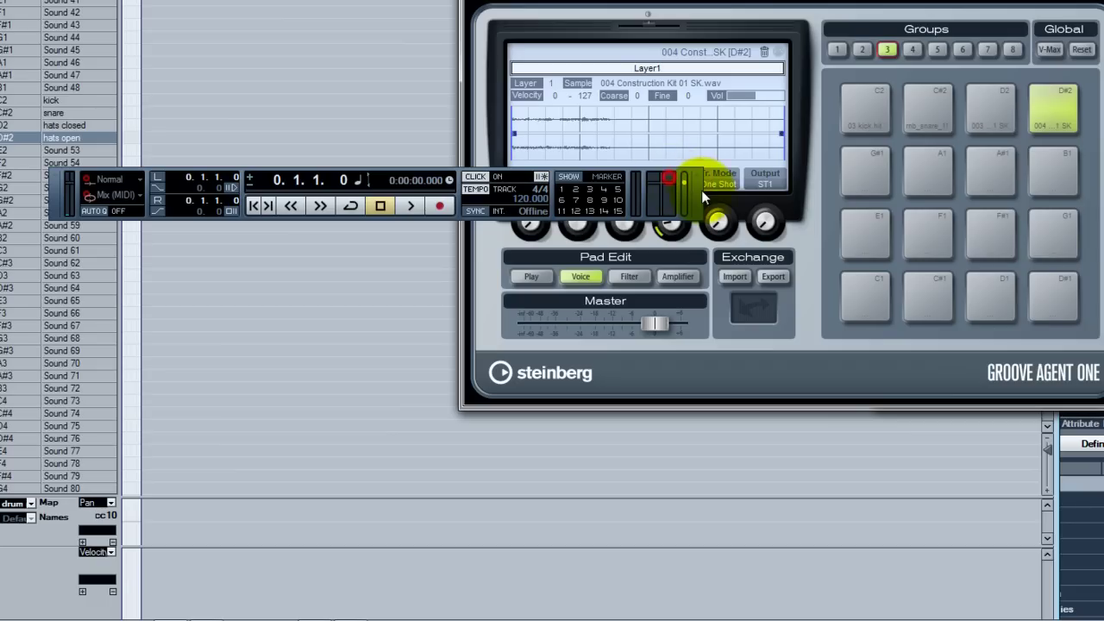
Step: Move the snare and hats closed rows up directly under kick
drag(701, 191, 1057, 491)
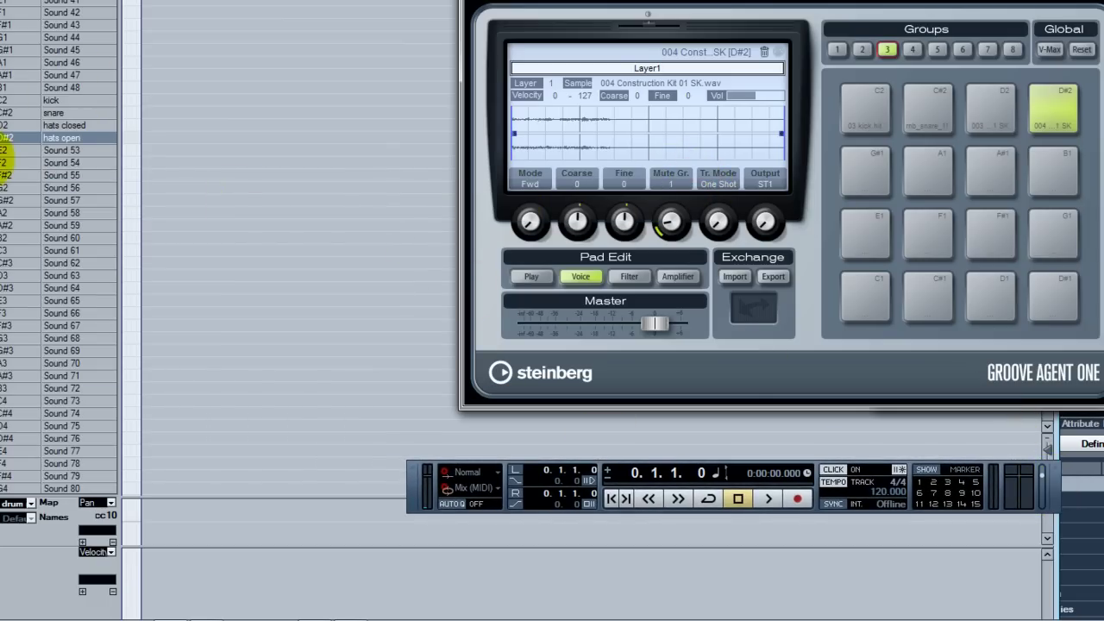
click(48, 101)
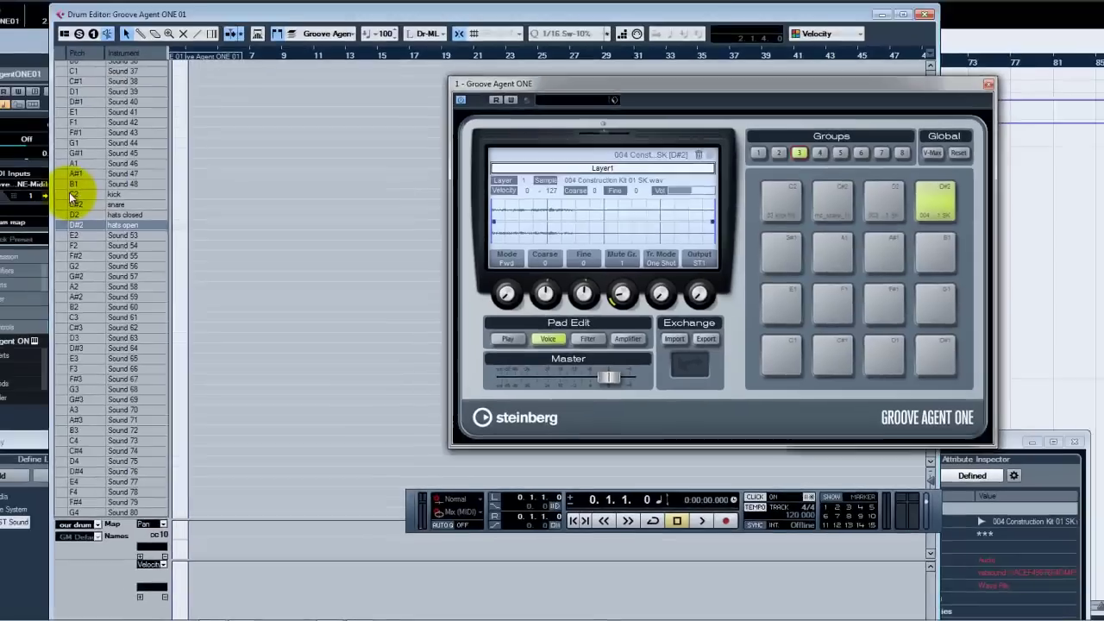
scroll(119, 120, down, 1)
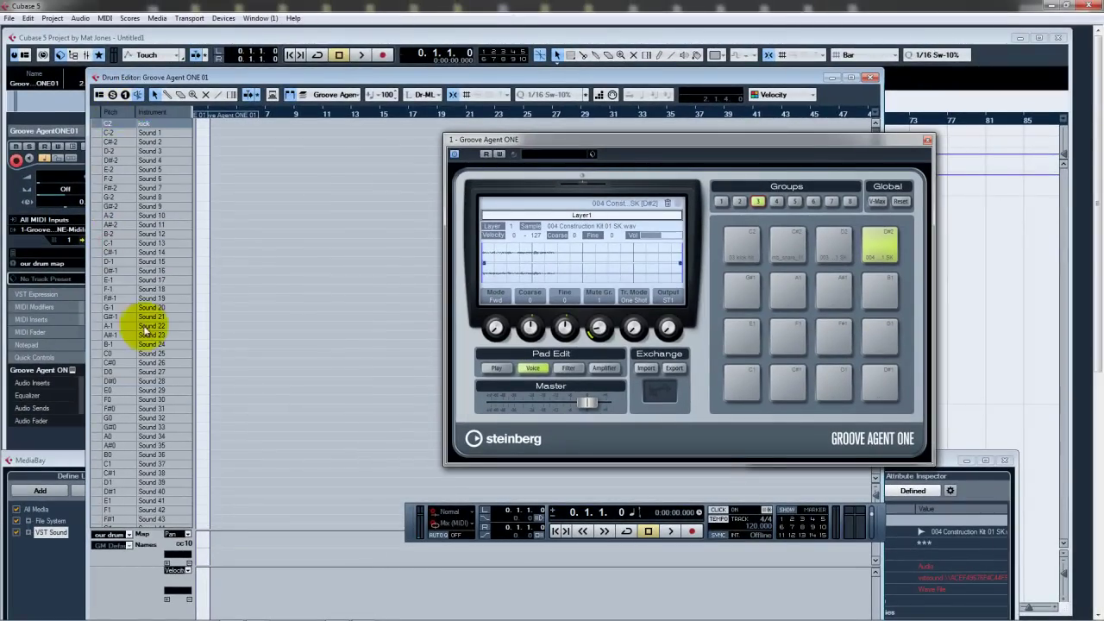
scroll(141, 320, down, 2)
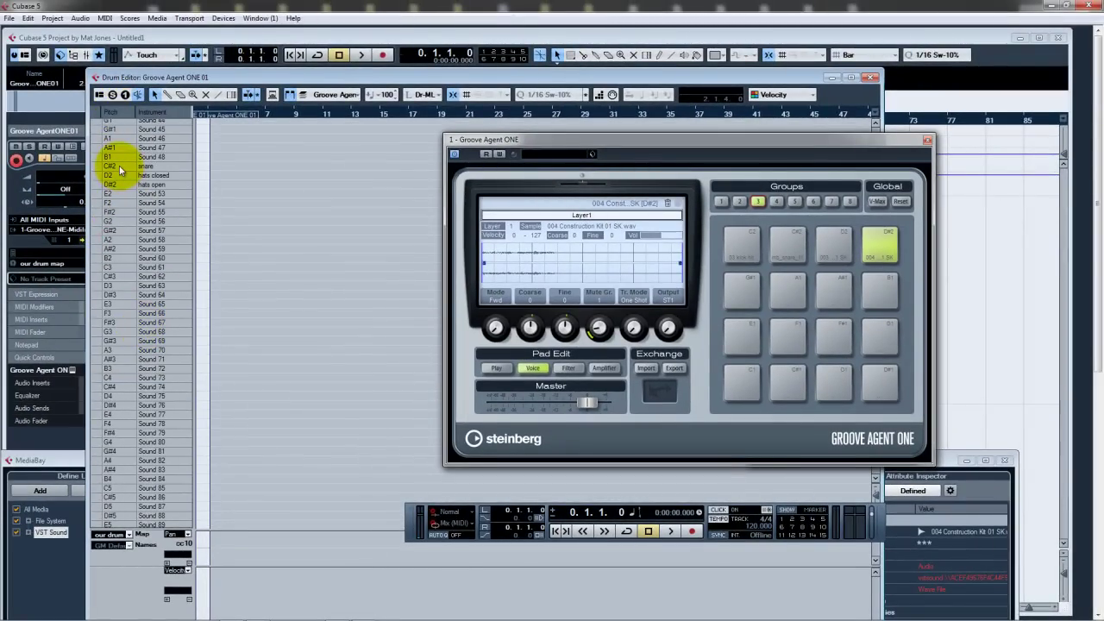
drag(120, 166, 118, 129)
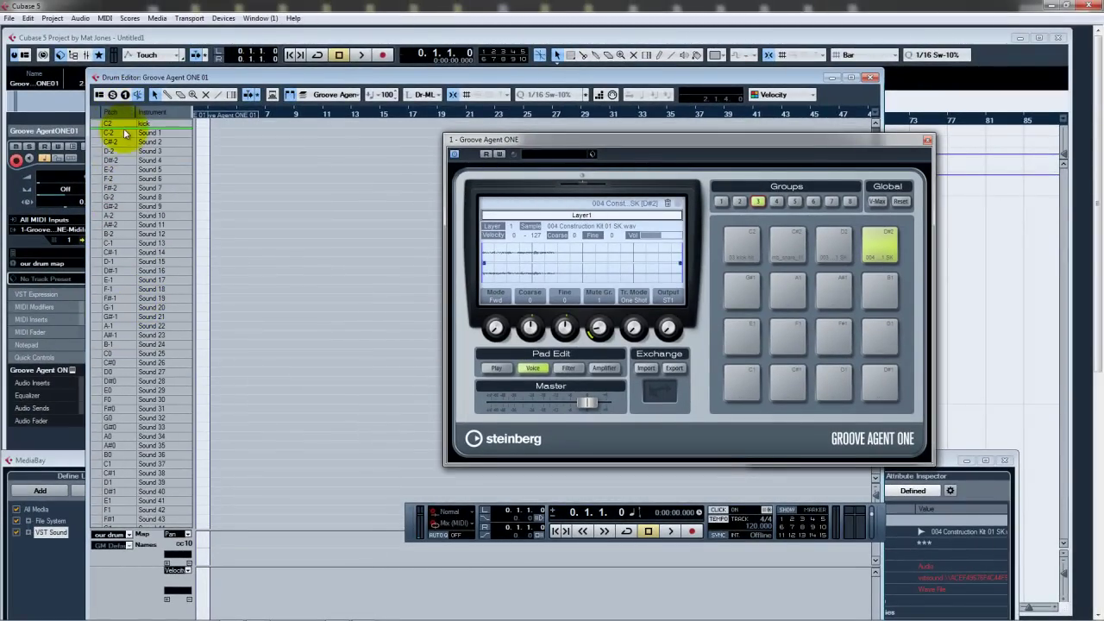
scroll(126, 347, down, 5)
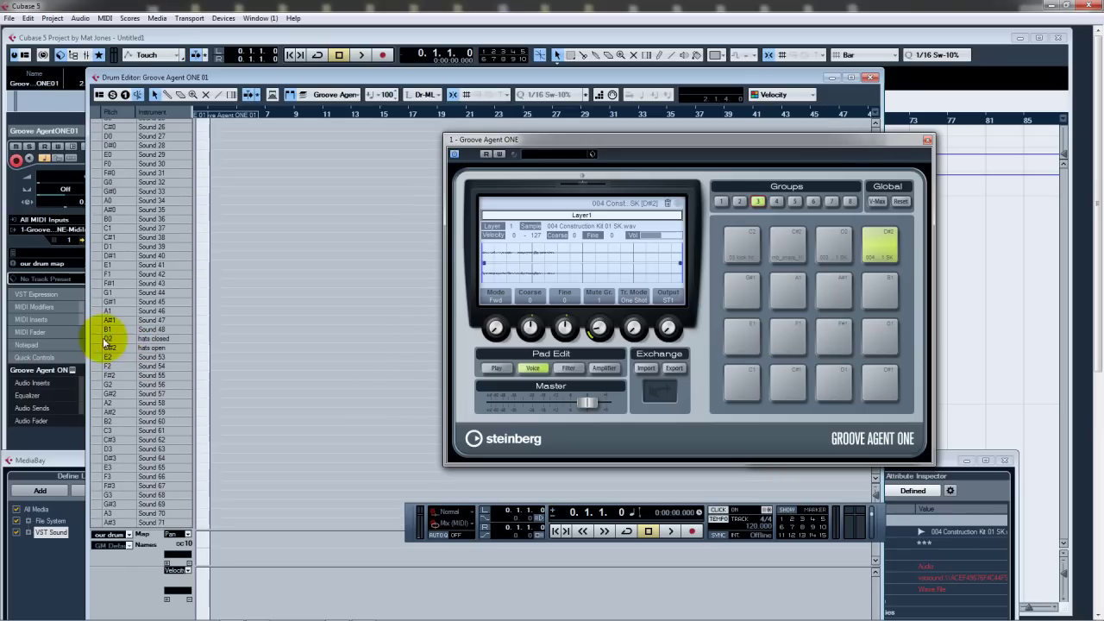
drag(115, 339, 127, 143)
Step: Move the hats open row up under hats closed
scroll(124, 296, down, 12)
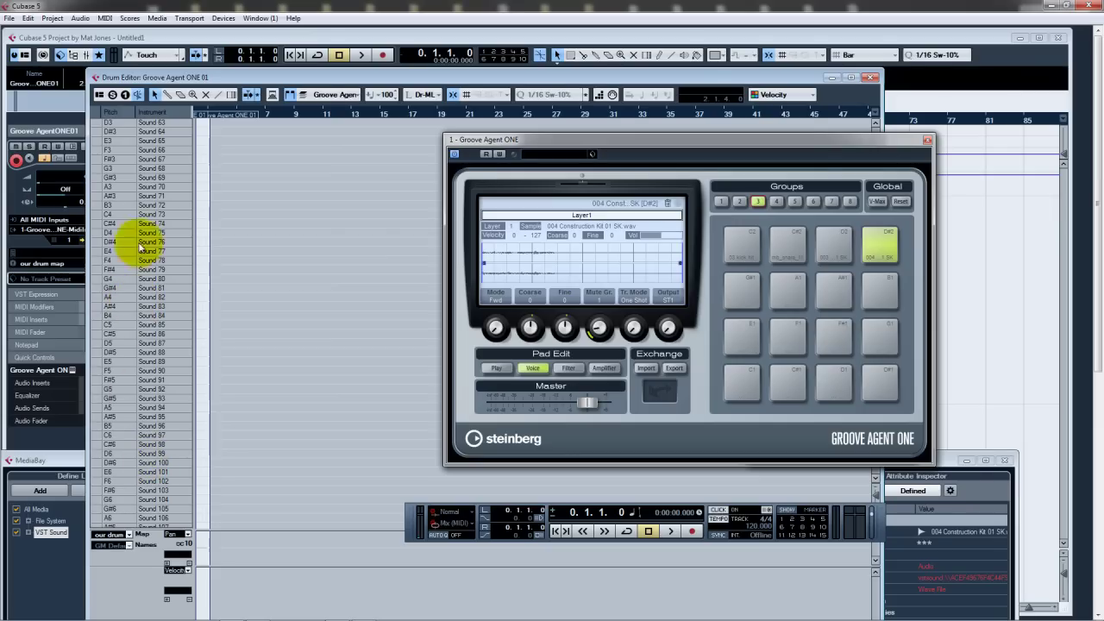
scroll(123, 453, down, 7)
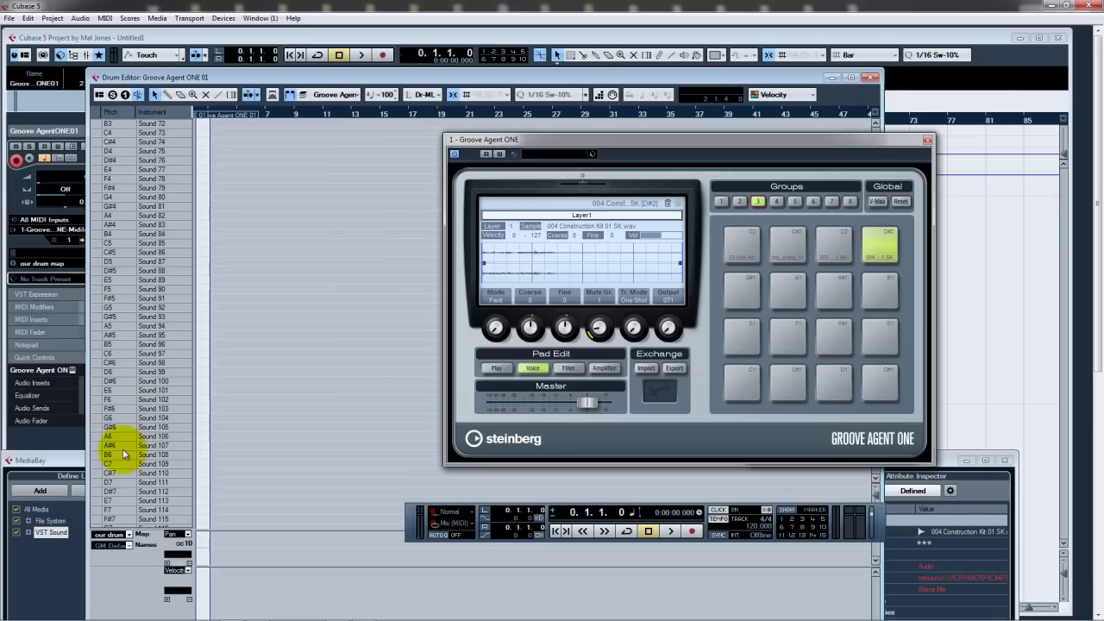
scroll(122, 449, up, 15)
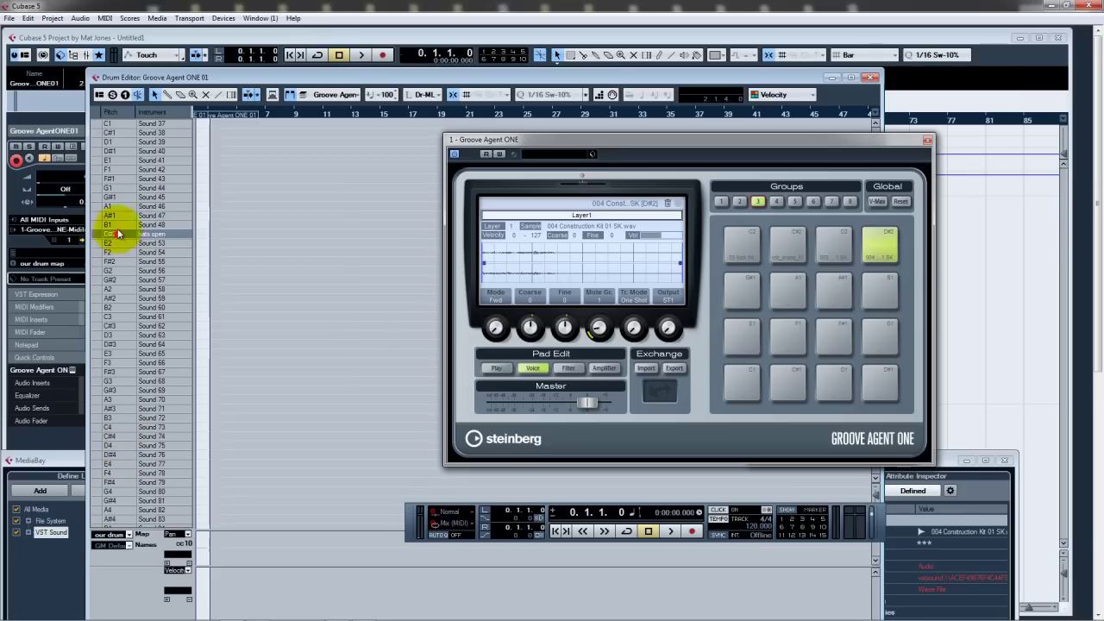
scroll(113, 190, up, 13)
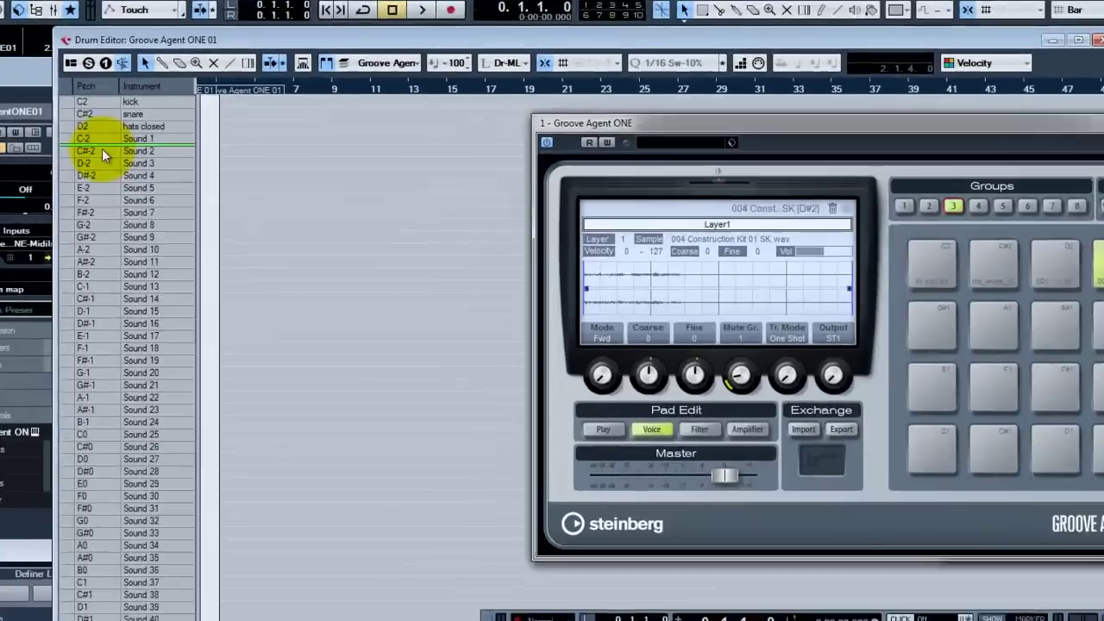
drag(102, 148, 104, 138)
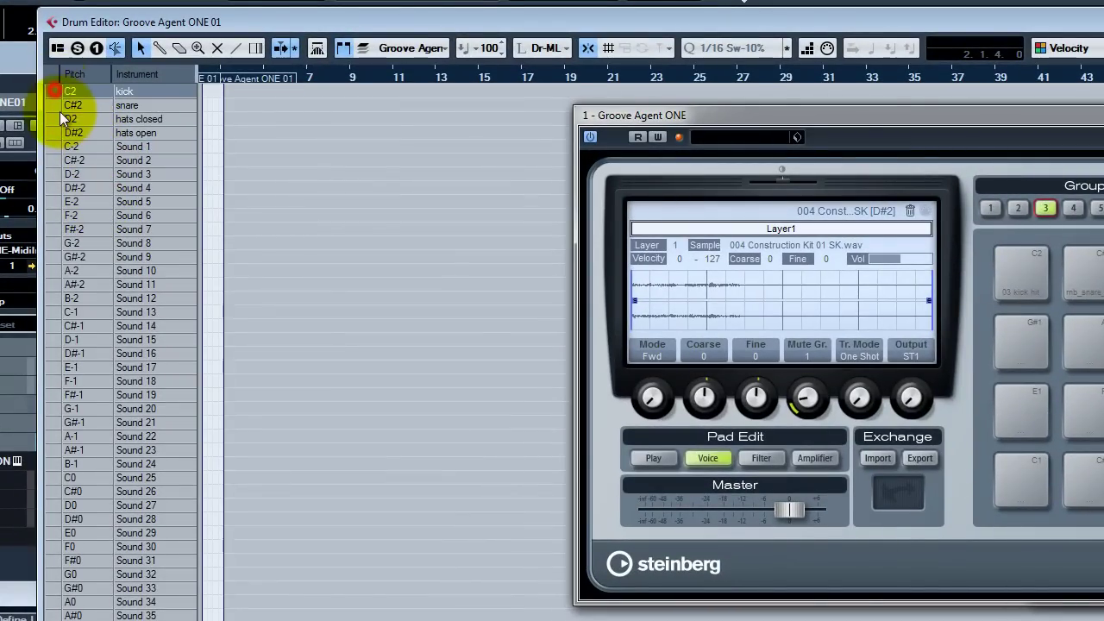
Step: Audition kick, snare and both hats, alternating closed and open hats to check the choke
click(57, 91)
click(59, 105)
click(53, 120)
click(54, 133)
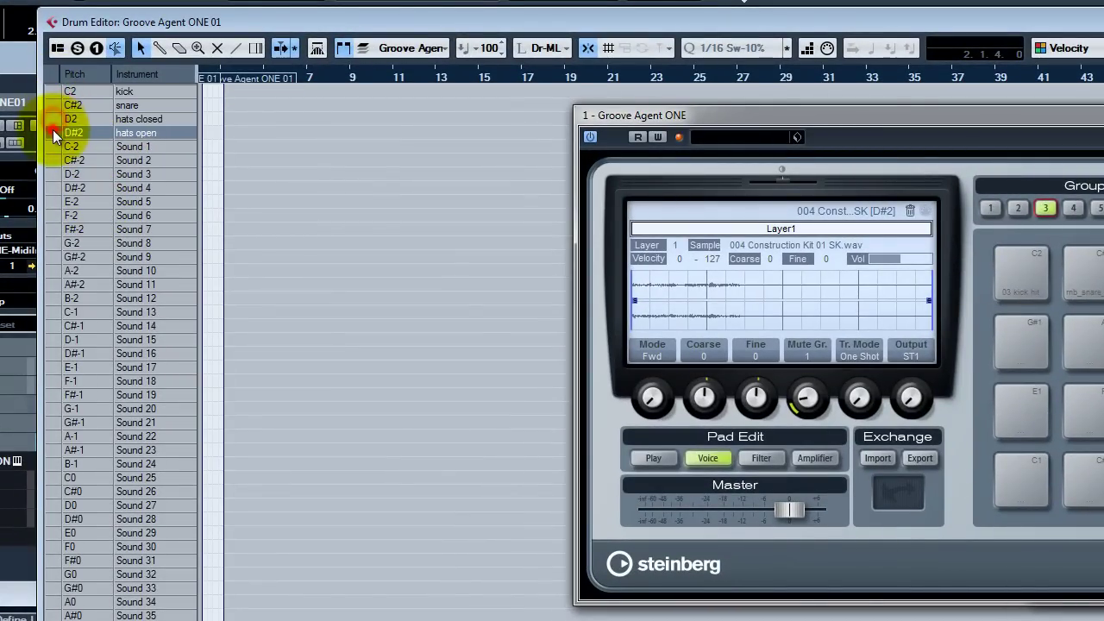
click(55, 120)
click(54, 134)
click(55, 120)
click(52, 134)
click(55, 121)
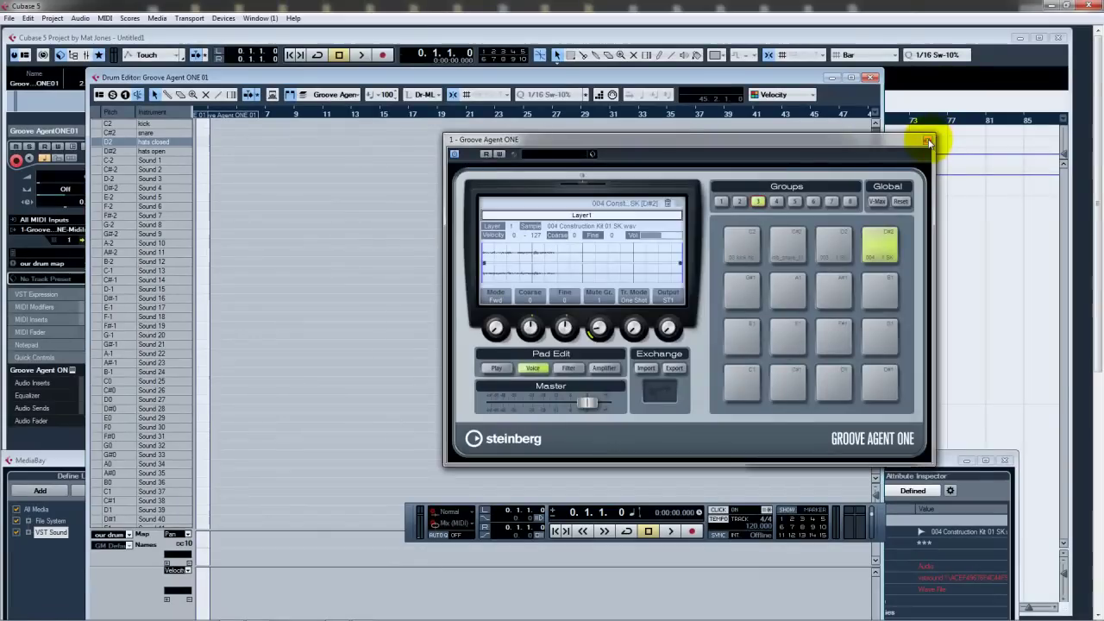
Step: Close the Groove Agent ONE, Drum Editor and MediaBay windows
click(928, 140)
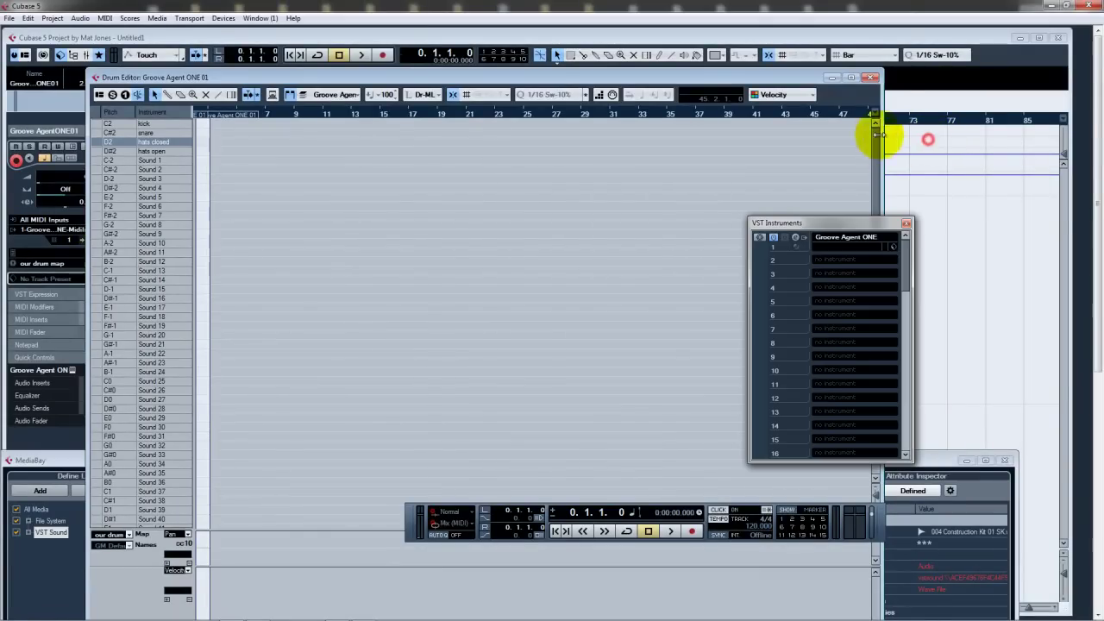
click(872, 78)
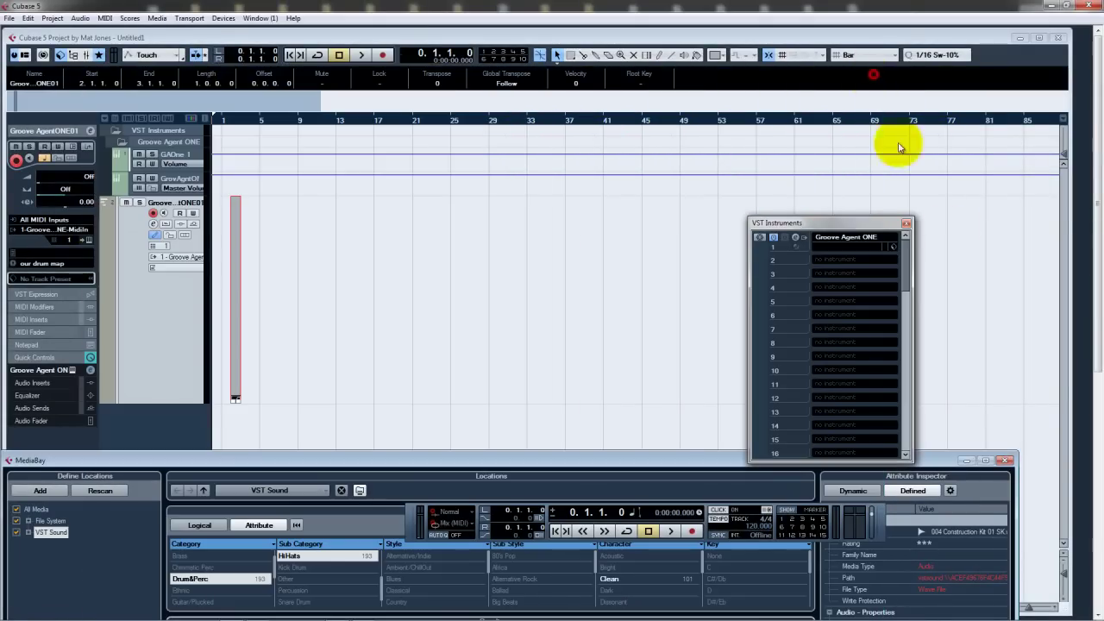
click(1005, 460)
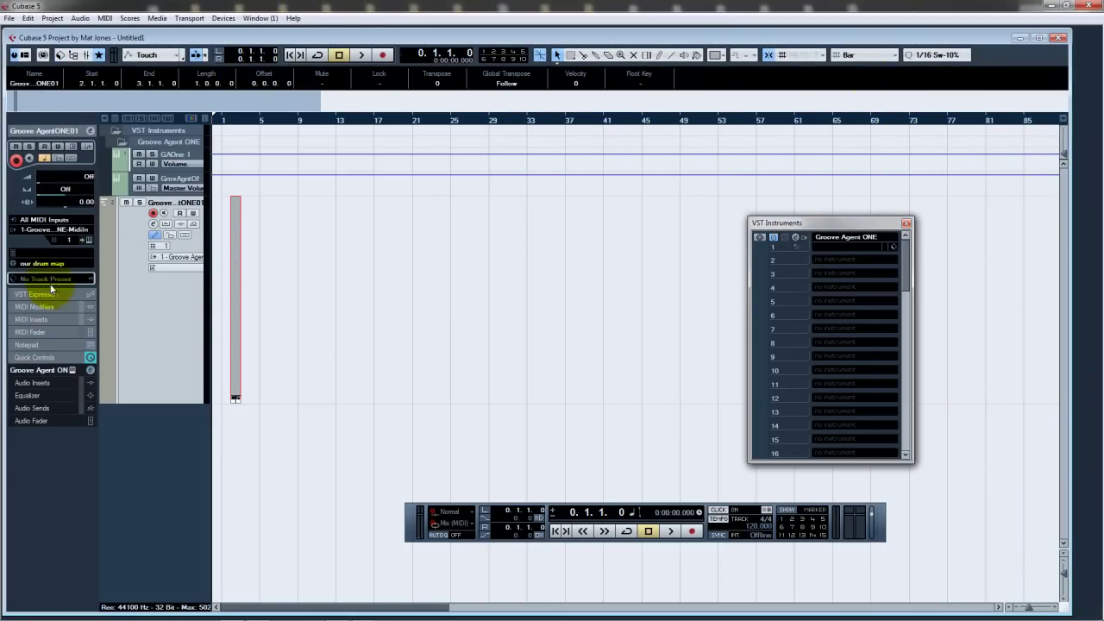
Step: Save the drum map from Drum Map Setup, replacing the existing our drum map.drm
click(71, 268)
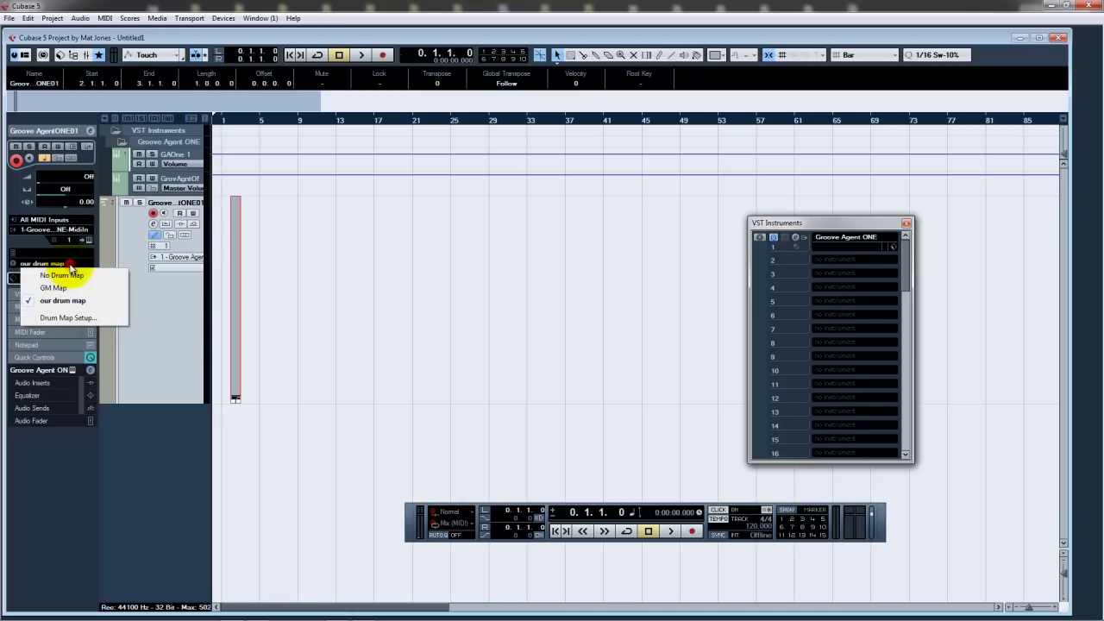
click(68, 318)
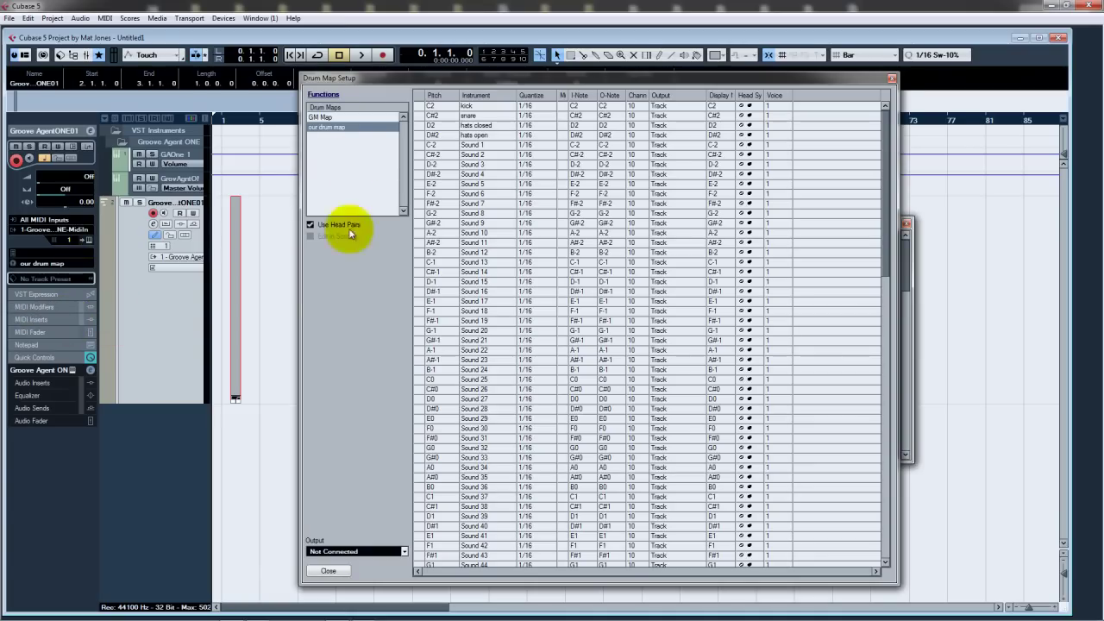
click(328, 93)
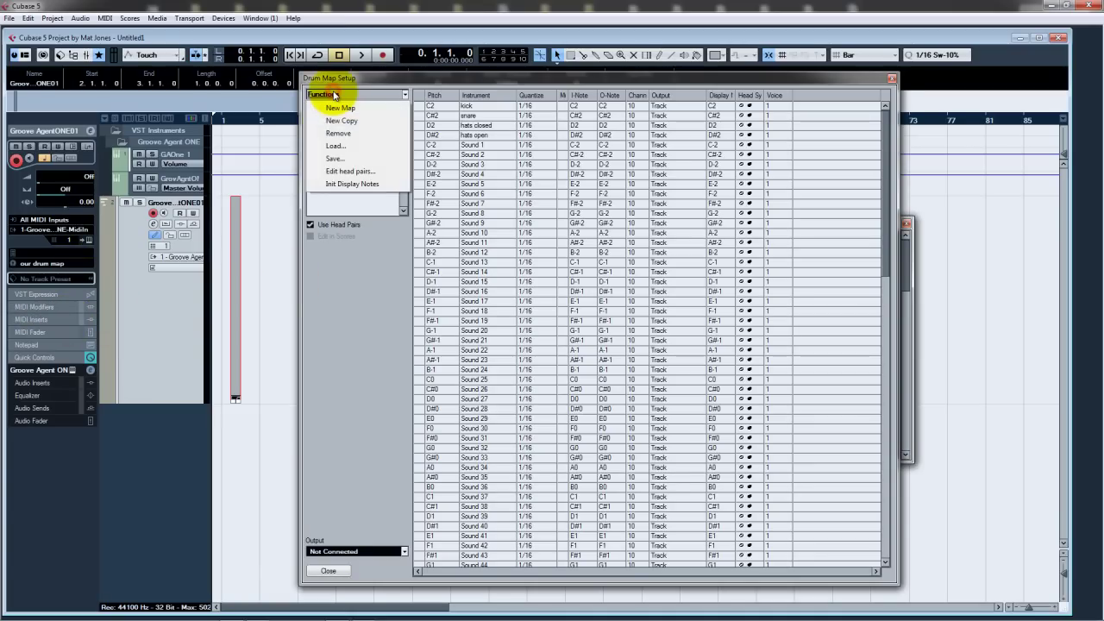
click(333, 161)
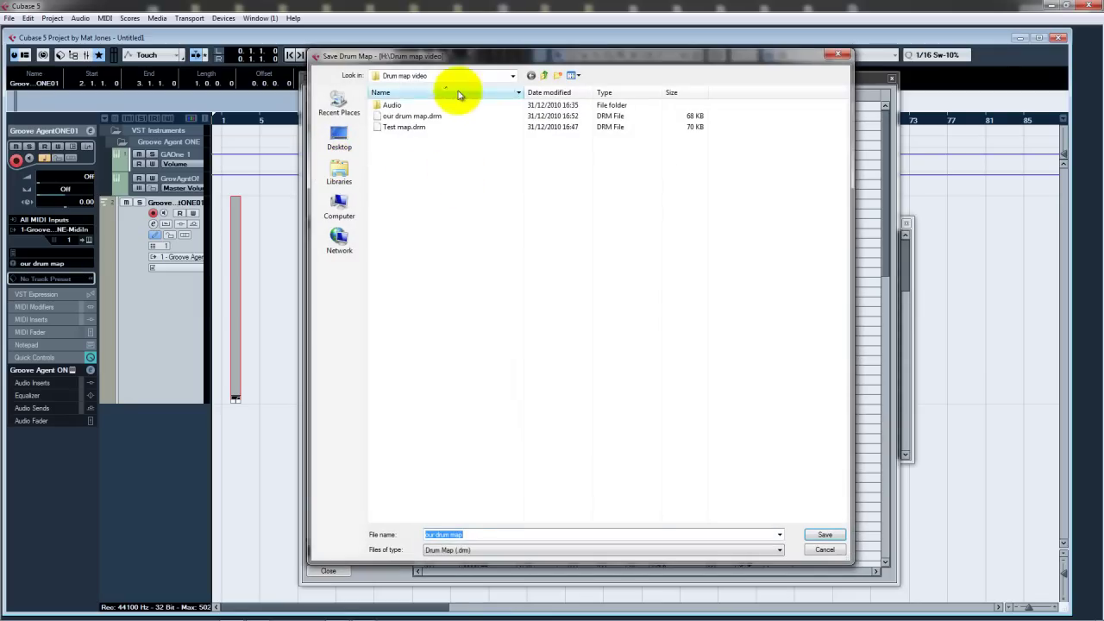
click(825, 535)
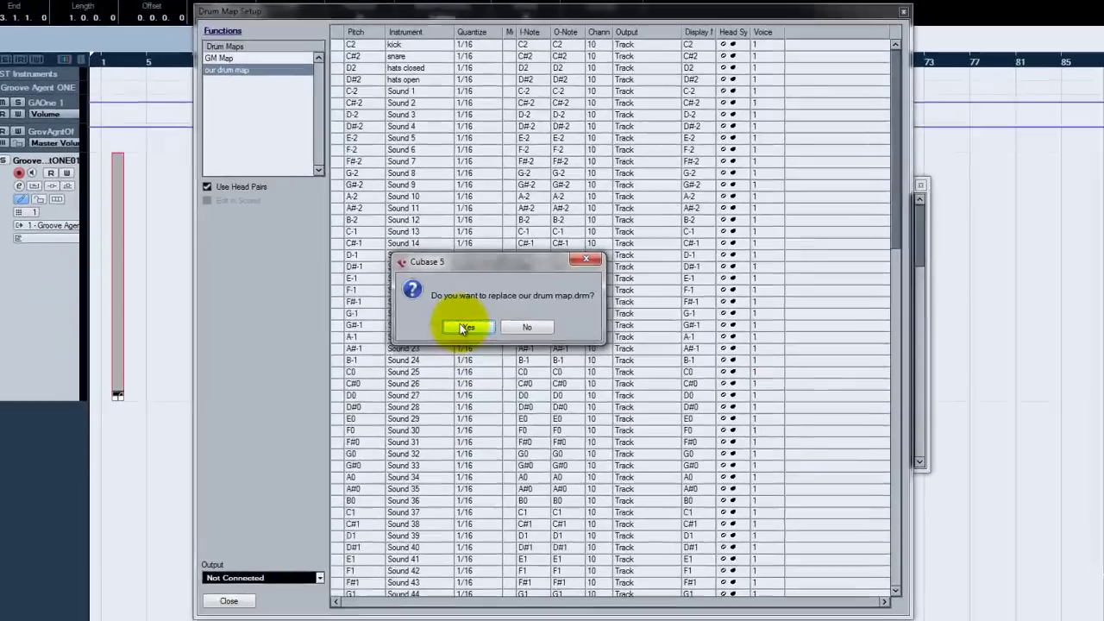
click(504, 336)
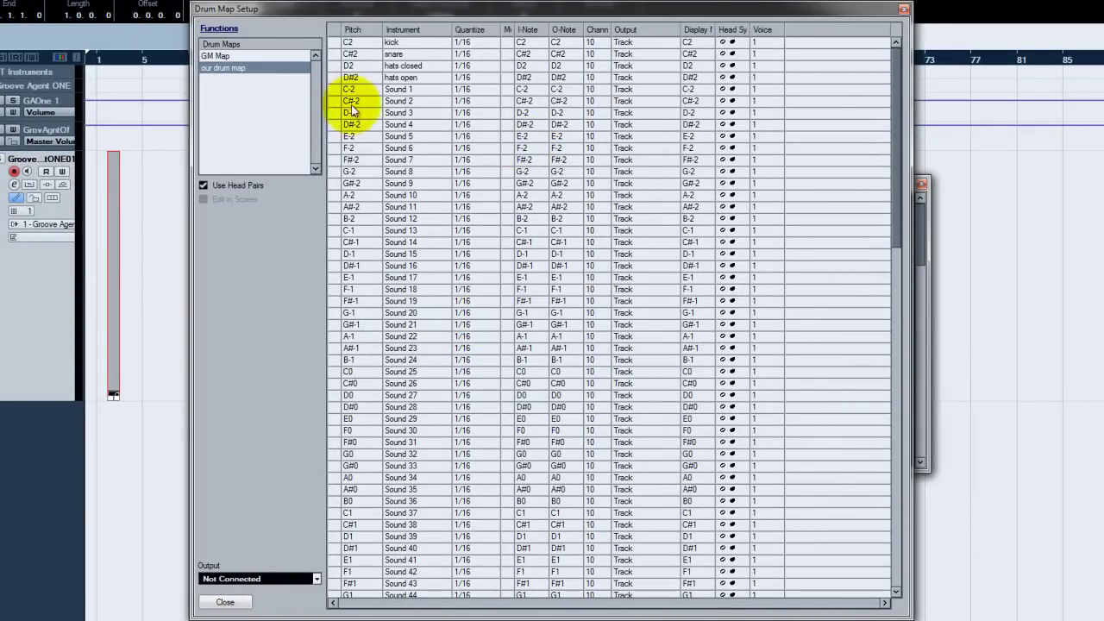
Step: Erase the placeholder instrument names row by row, from Sound 1 down to A#0
double_click(394, 89)
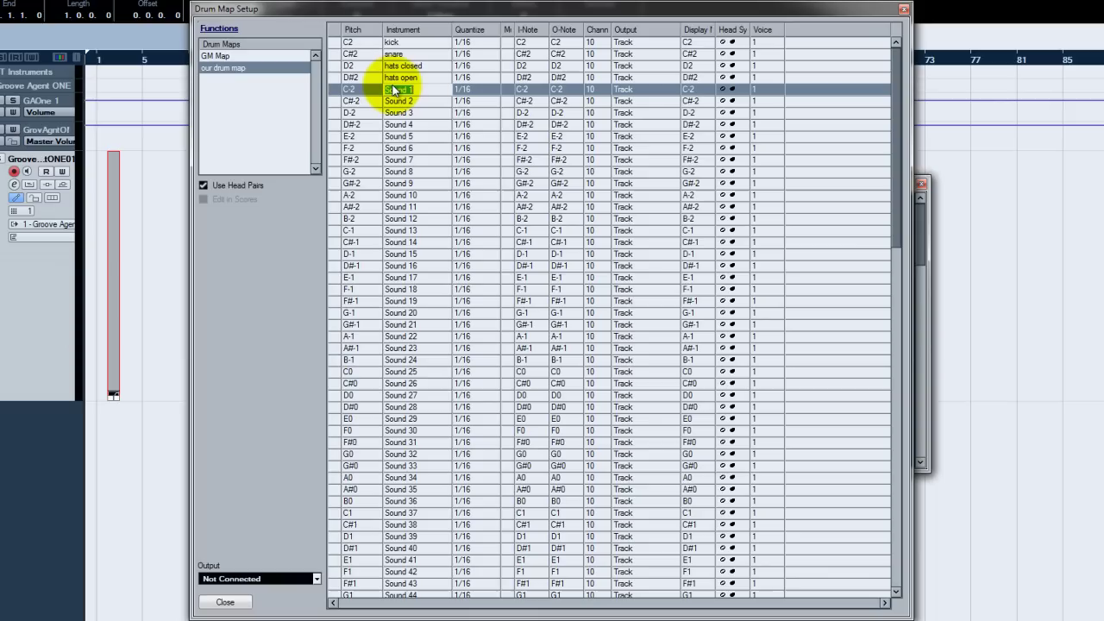
key(Down)
key(BackSpace)
key(Down)
key(BackSpace)
key(Down)
key(BackSpace)
key(Down)
key(BackSpace)
key(Down)
key(BackSpace)
key(Down)
key(BackSpace)
key(Down)
key(BackSpace)
key(Down)
key(BackSpace)
key(Down)
key(BackSpace)
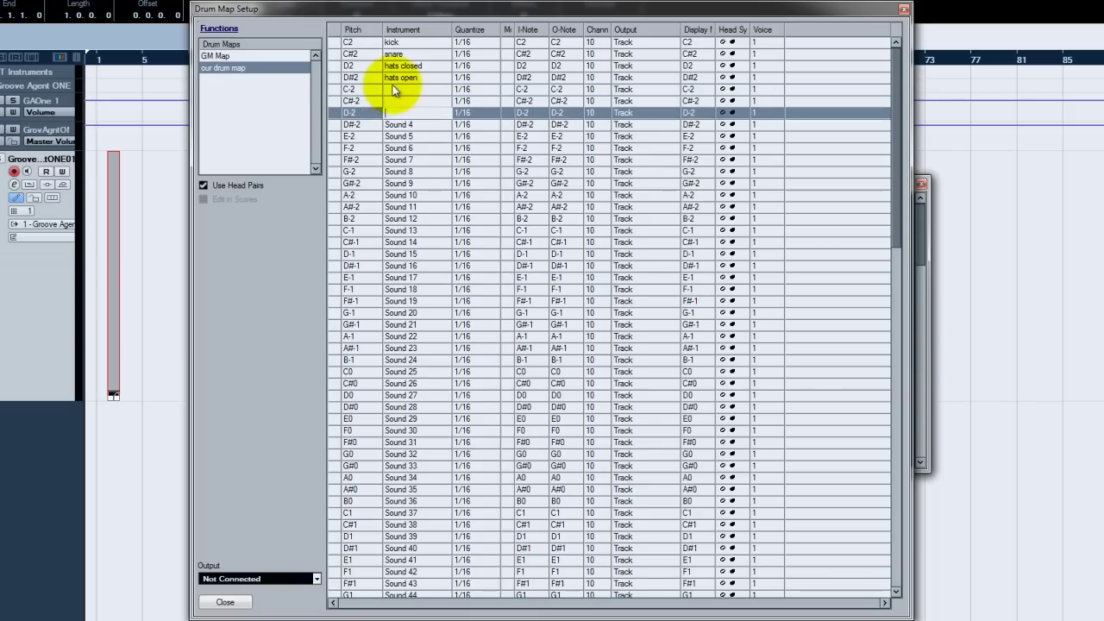
key(Down)
key(BackSpace)
key(Down)
key(BackSpace)
key(Down)
key(BackSpace)
key(Down)
key(BackSpace)
key(Down)
key(BackSpace)
key(Down)
key(BackSpace)
key(Down)
key(BackSpace)
key(Down)
key(BackSpace)
key(Down)
key(BackSpace)
key(Down)
key(BackSpace)
key(Down)
key(BackSpace)
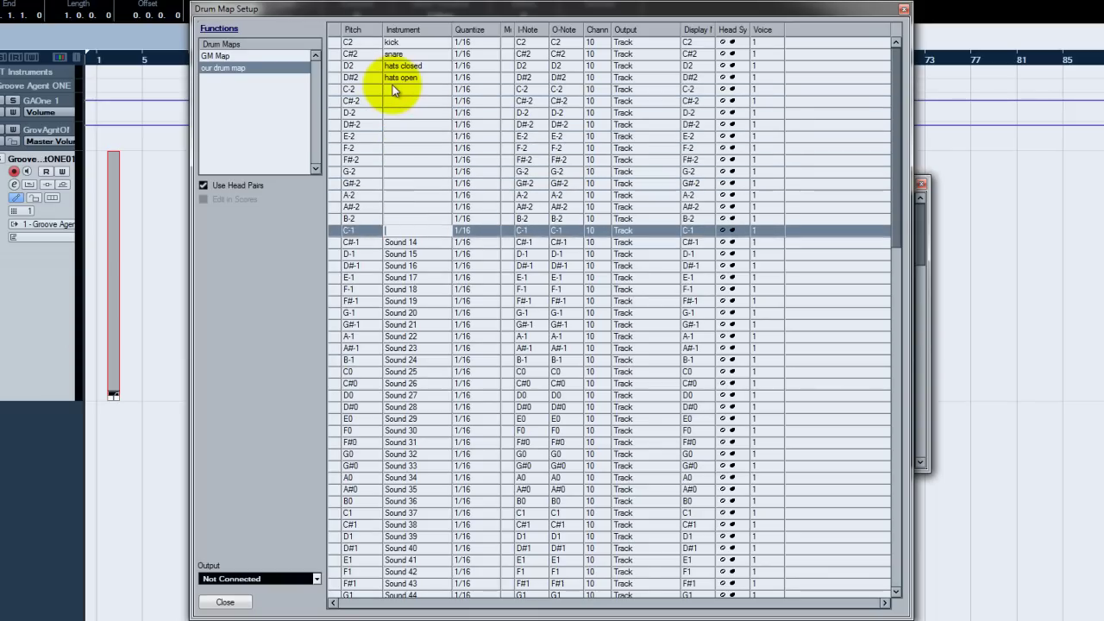
key(Down)
key(BackSpace)
key(Down)
key(BackSpace)
key(Down)
key(BackSpace)
key(Down)
key(BackSpace)
key(Down)
key(BackSpace)
key(Down)
key(BackSpace)
key(Down)
key(BackSpace)
key(Down)
key(BackSpace)
key(Down)
key(BackSpace)
key(Down)
key(BackSpace)
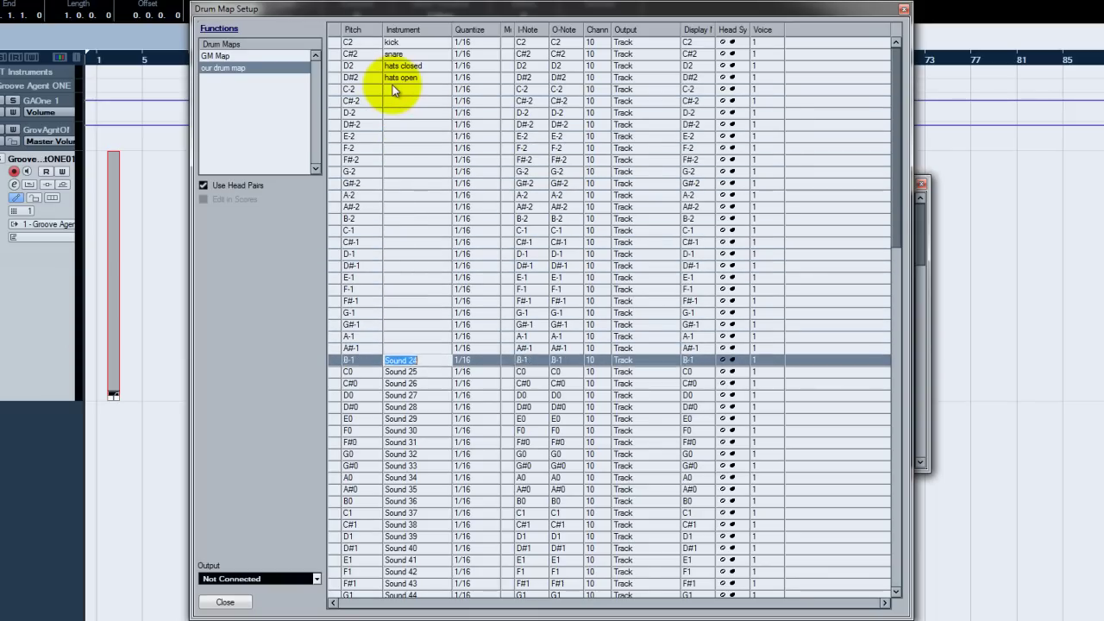
key(Down)
key(BackSpace)
key(Down)
key(BackSpace)
key(Down)
key(BackSpace)
key(Down)
key(BackSpace)
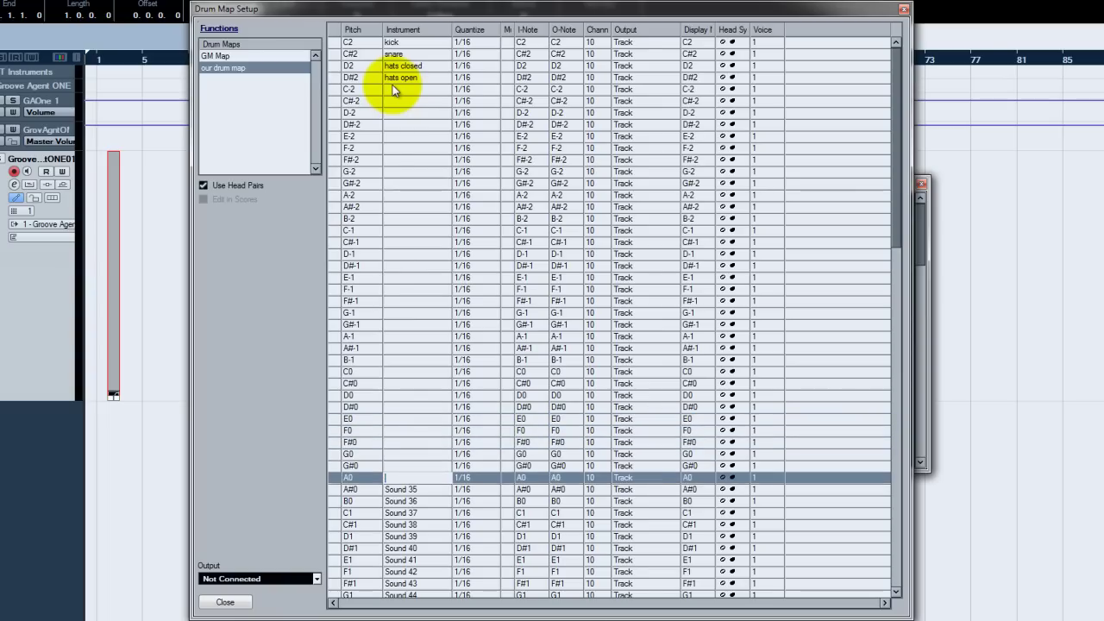
key(Return)
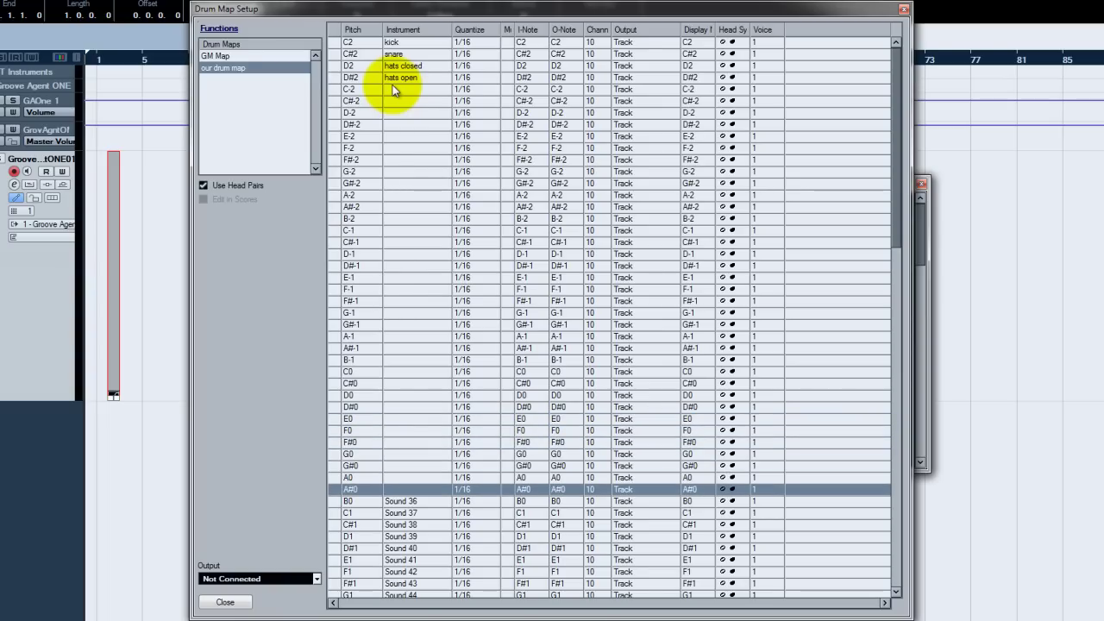